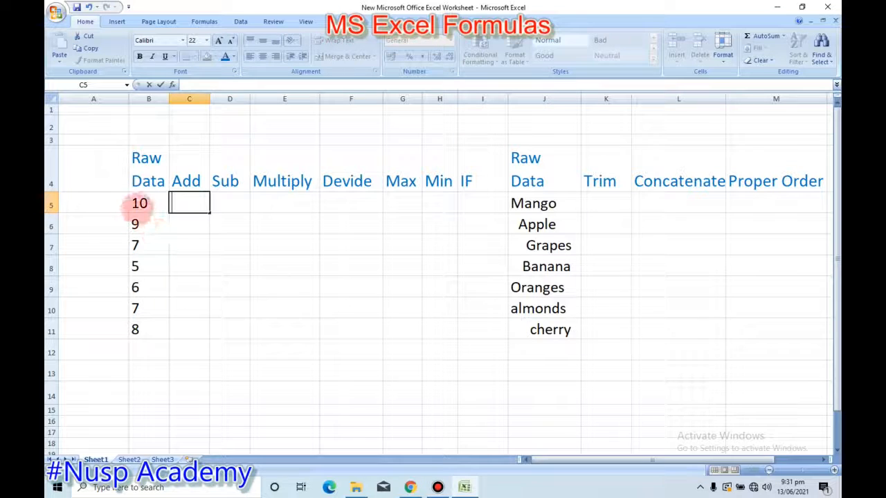
left_click_drag(138, 205, 147, 326)
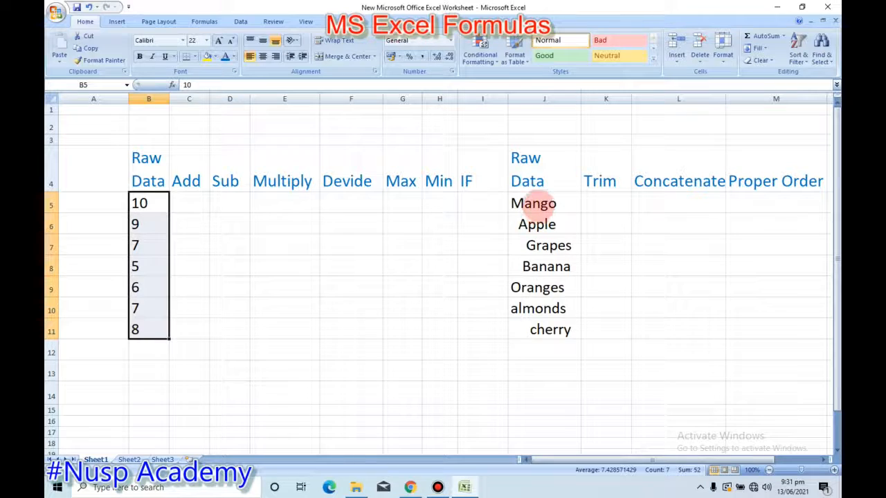
left_click_drag(533, 203, 557, 326)
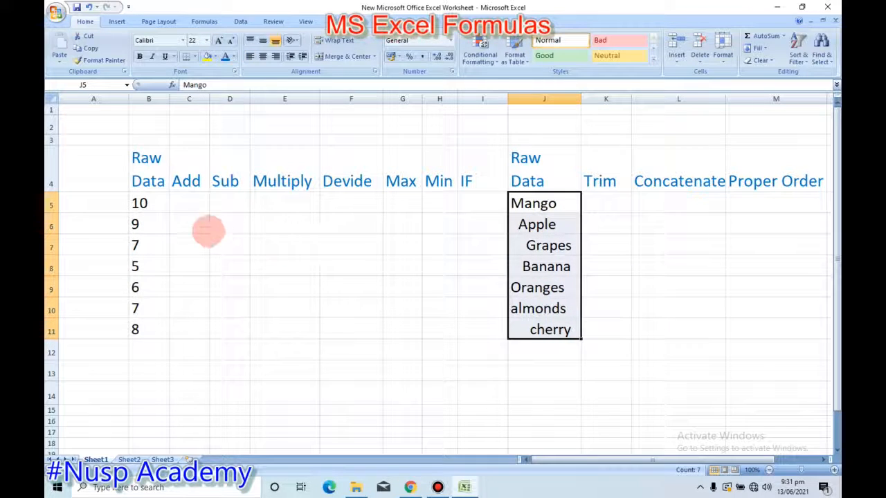
left_click(203, 227)
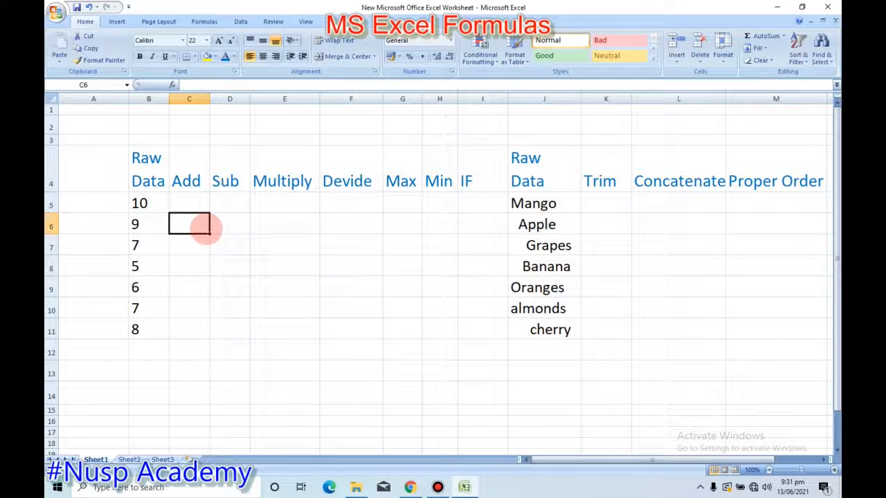
Merge cells F2 and G2 above the table headers into a single cell without centering.
left_click_drag(338, 125, 388, 123)
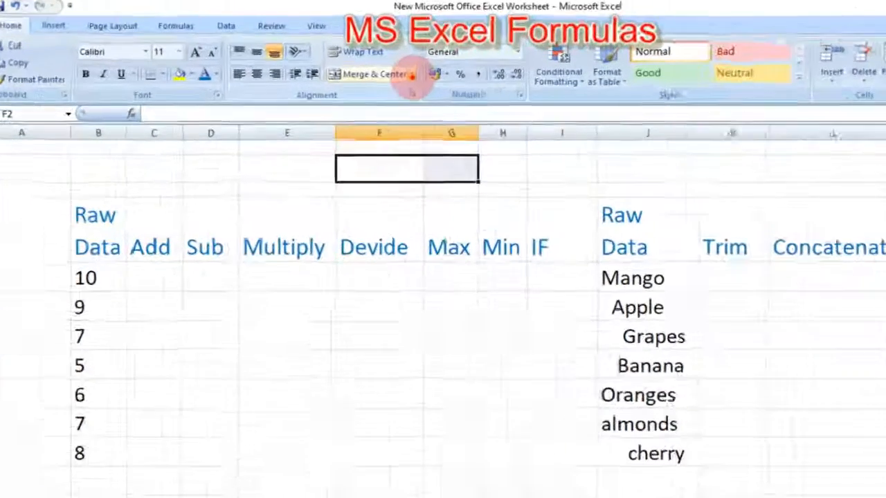
left_click(374, 56)
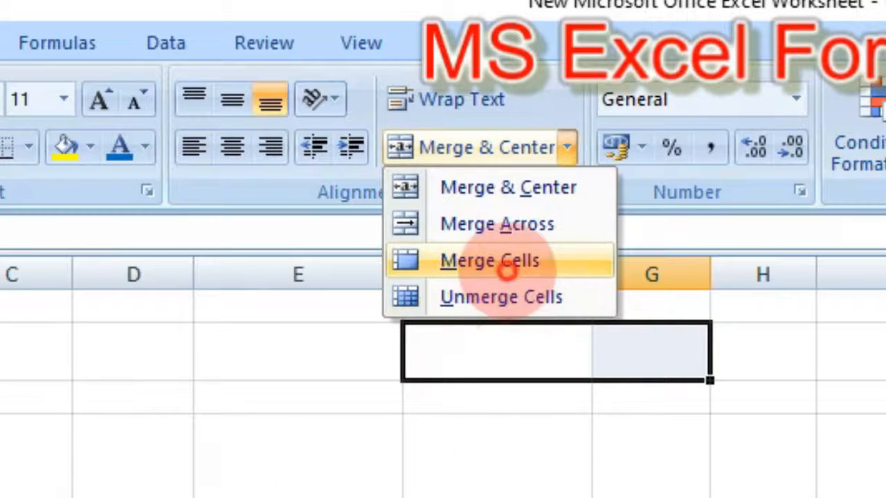
left_click(494, 241)
Enter the formula =TODAY() in the merged cell F2 to insert the current date.
type("=")
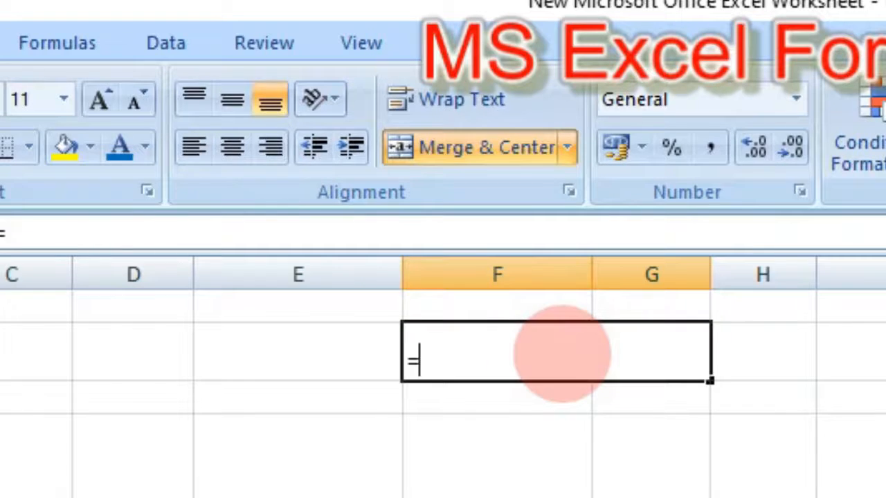
type("to")
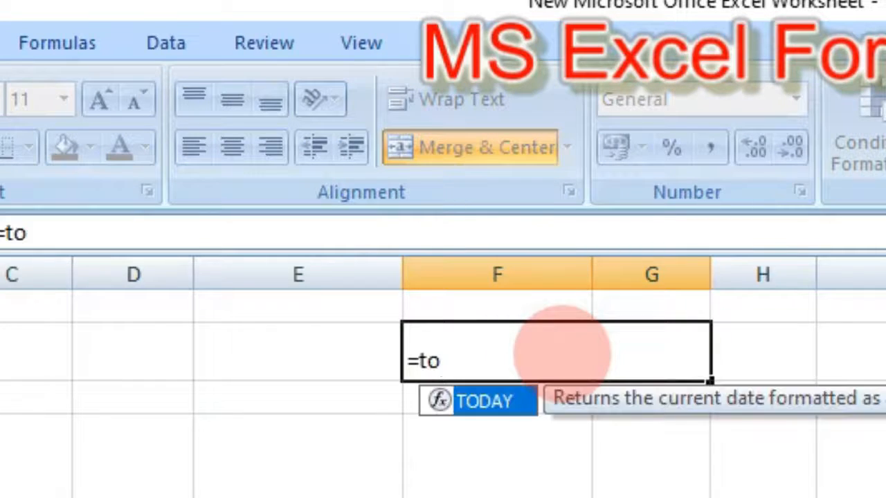
key("Tab")
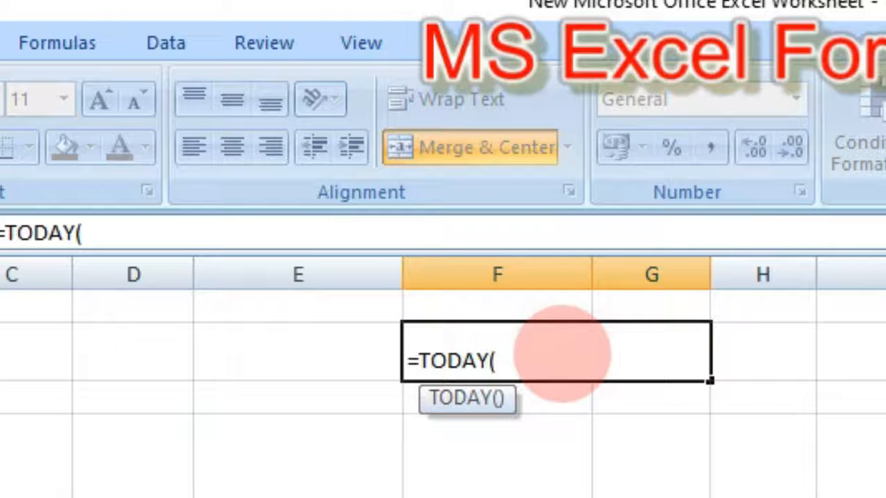
type(")")
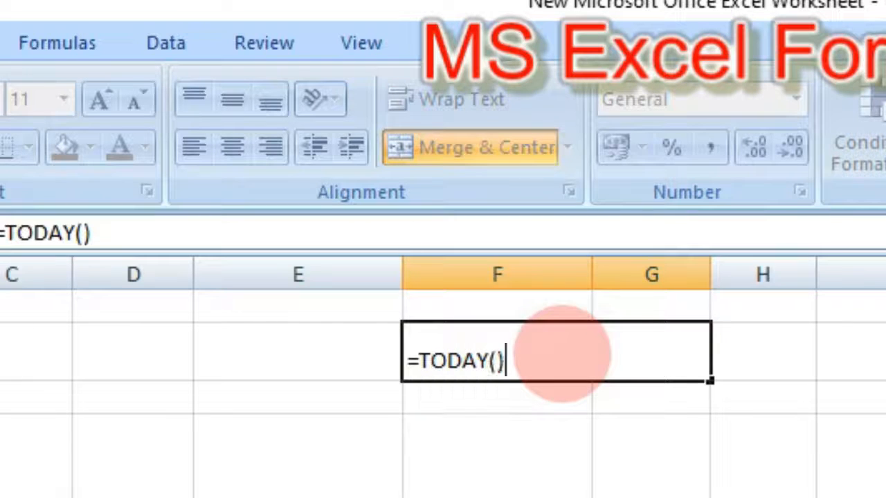
key("Return")
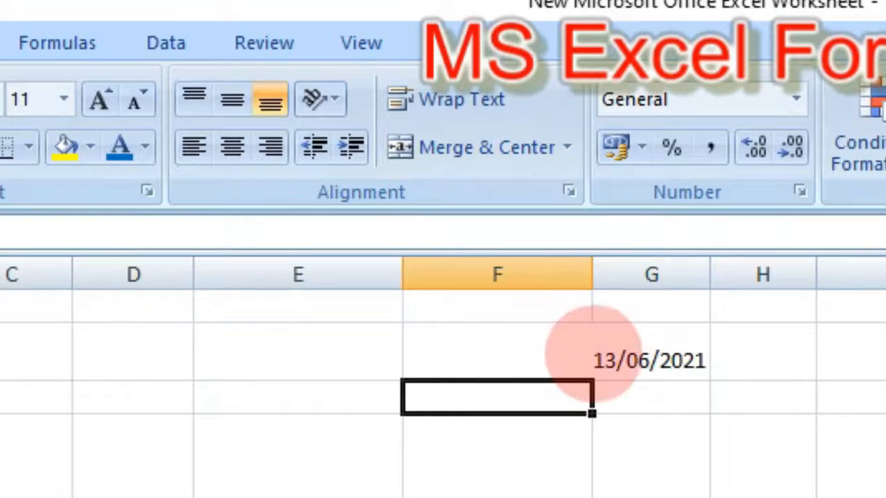
left_click(589, 356)
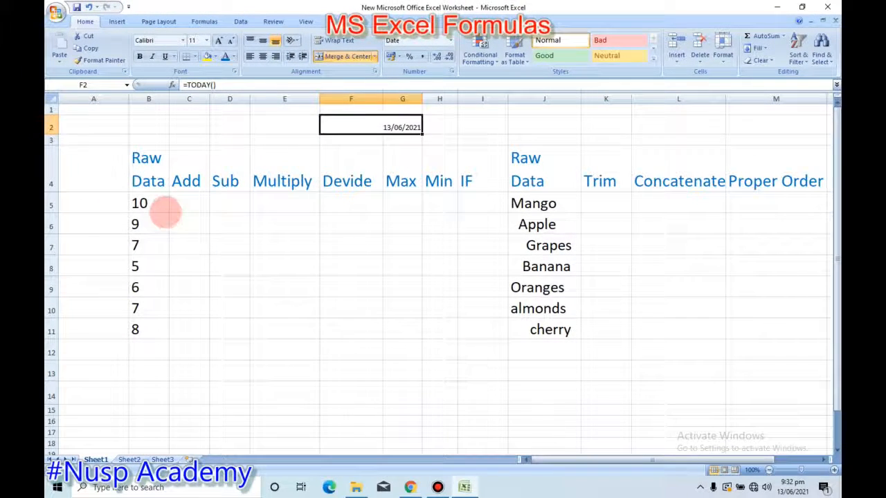
Total the raw numbers in cell C5 of the Add column with the formula =SUM(B5:B11).
left_click_drag(166, 208, 157, 319)
left_click(188, 329)
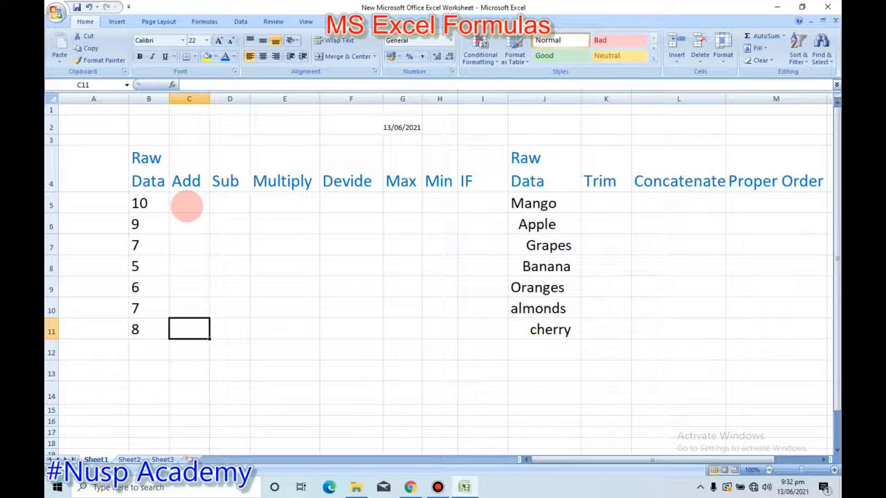
left_click(188, 205)
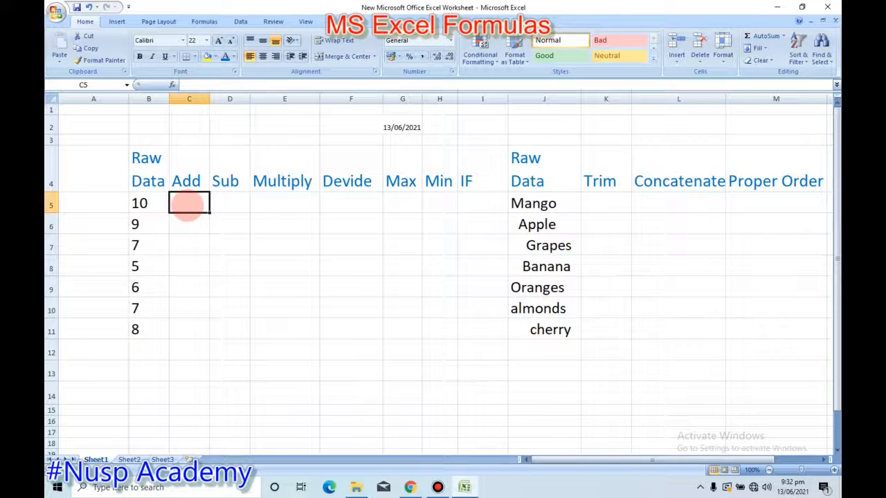
type("=s")
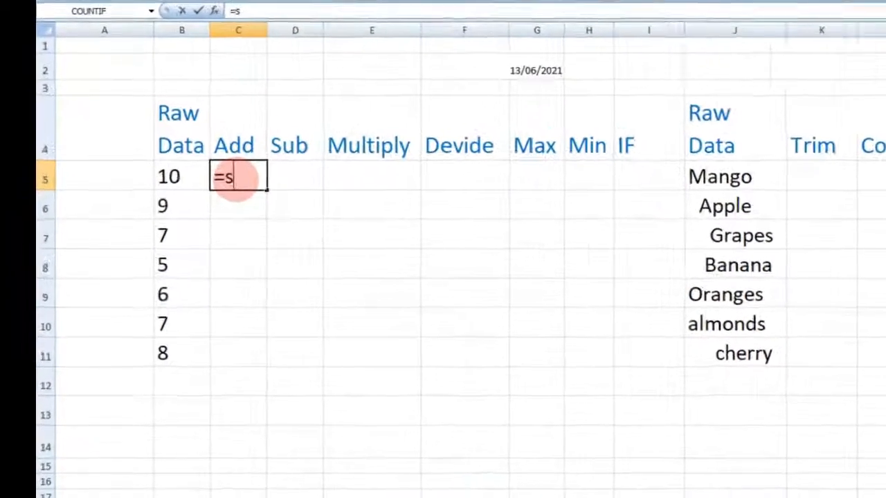
type("um")
key("Tab")
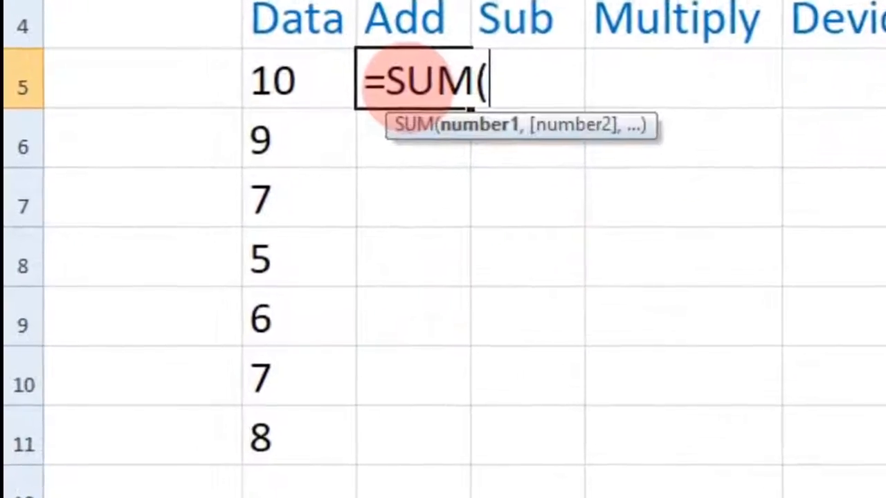
left_click(297, 78)
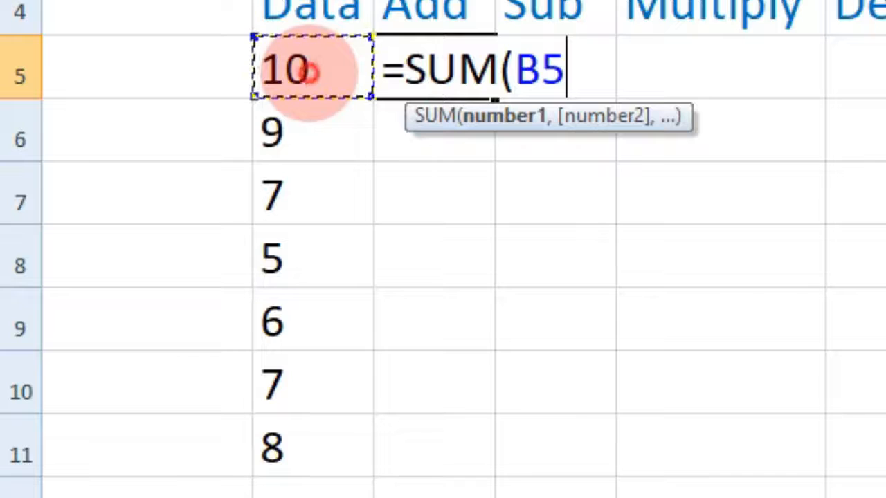
left_click_drag(308, 73, 308, 447)
type(")")
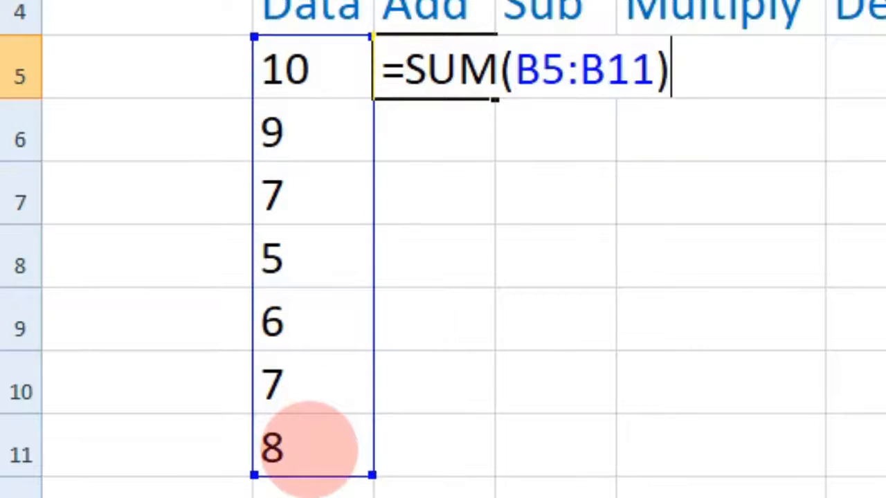
key("Return")
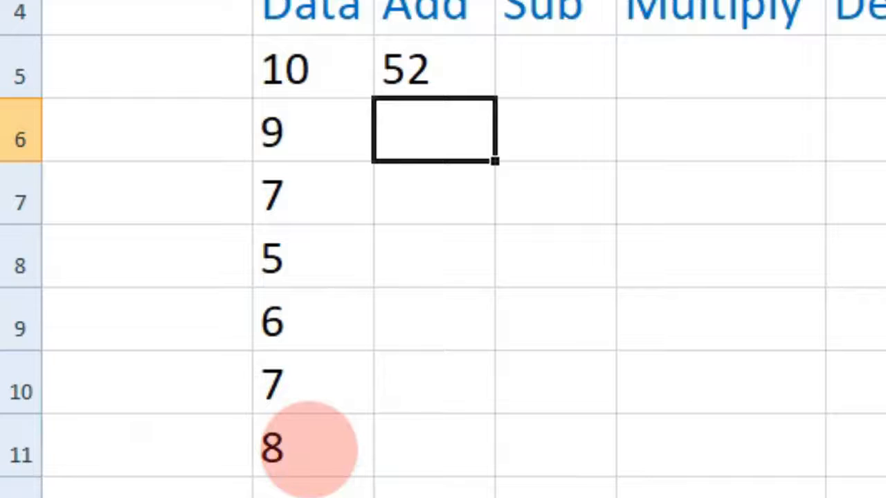
Add only two separate raw values in cell C6 with the formula =SUM(B5,B7).
left_click(451, 72)
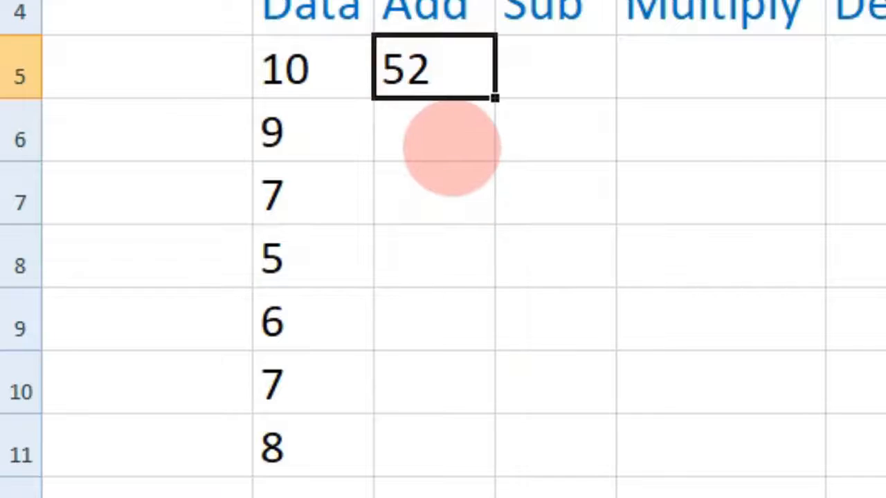
left_click(451, 146)
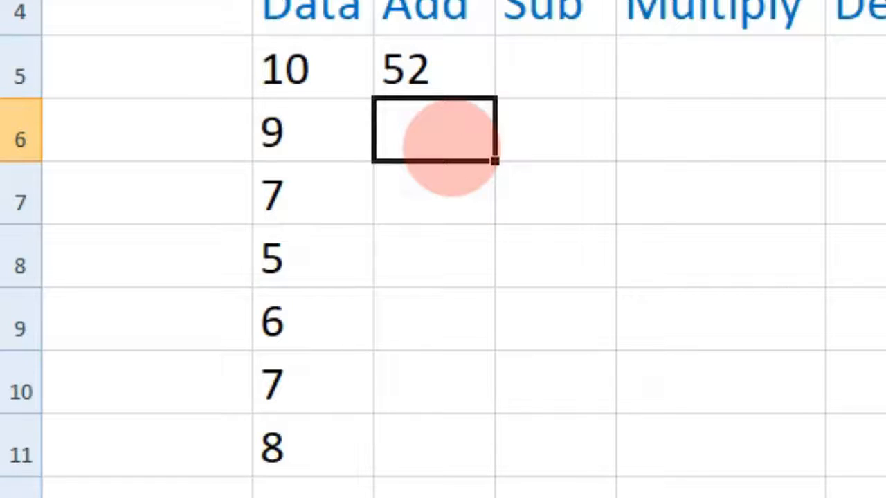
type("=s")
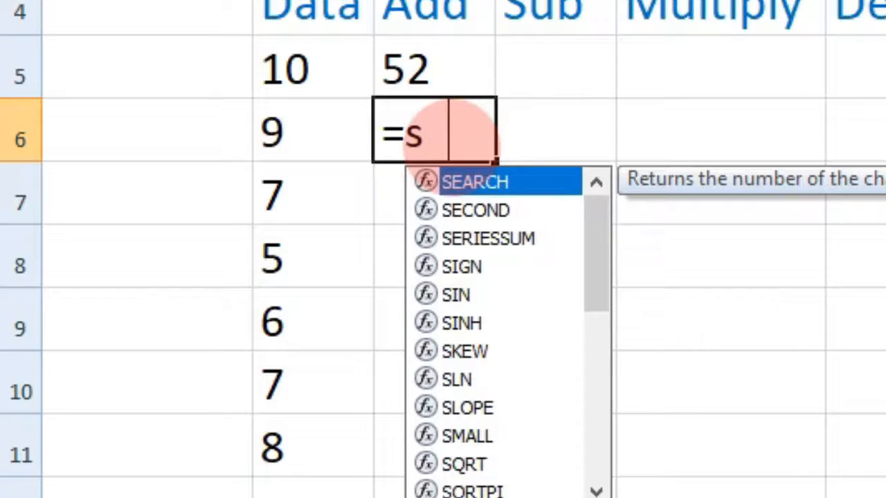
type("um")
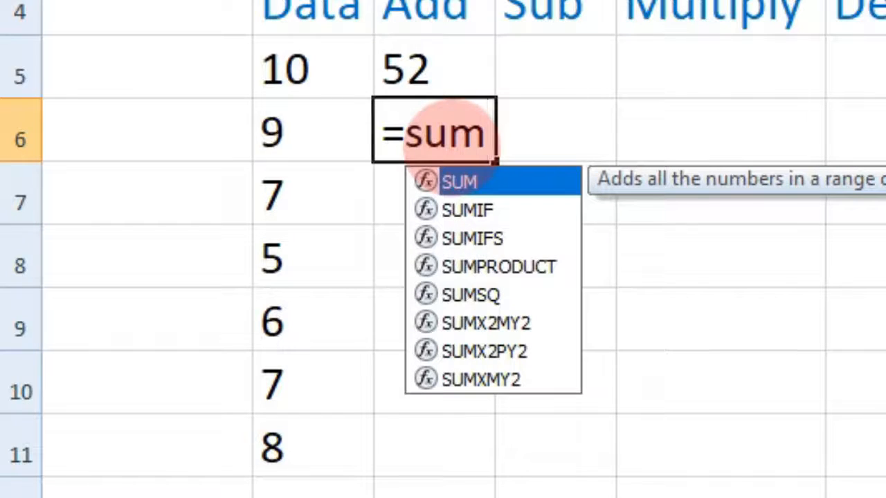
key("Tab")
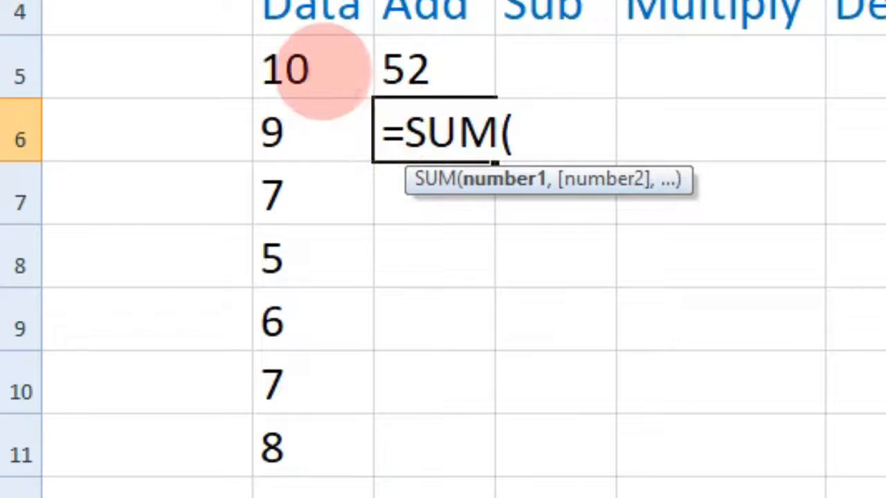
left_click(349, 61)
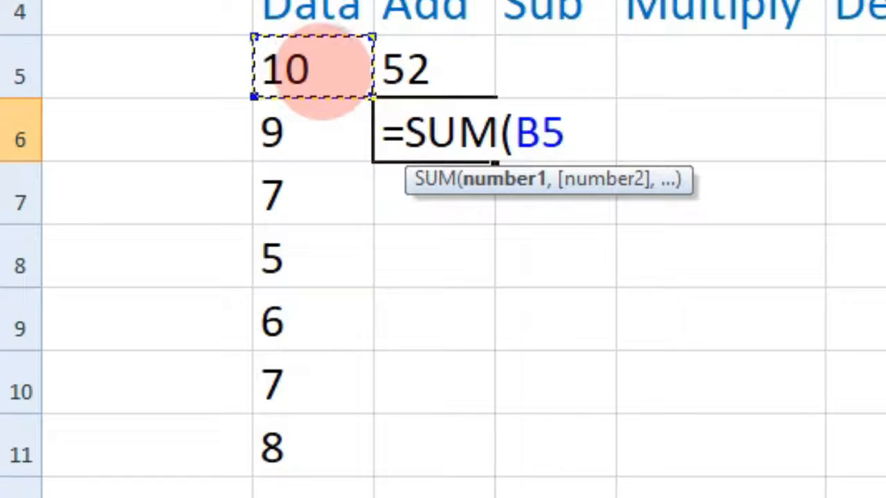
type(",")
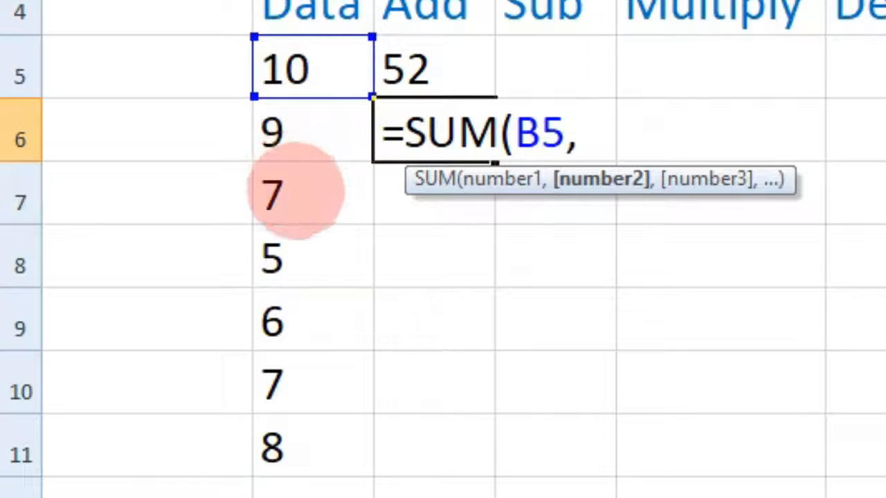
left_click(294, 192)
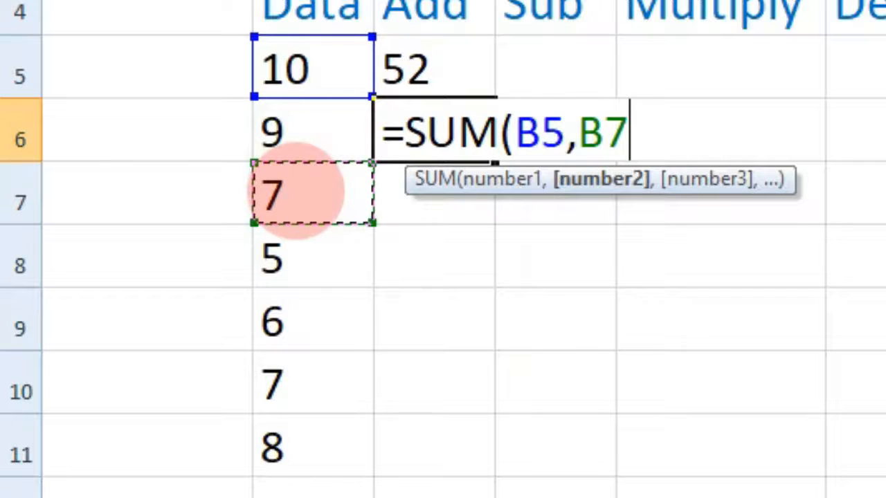
type(")")
key("Return")
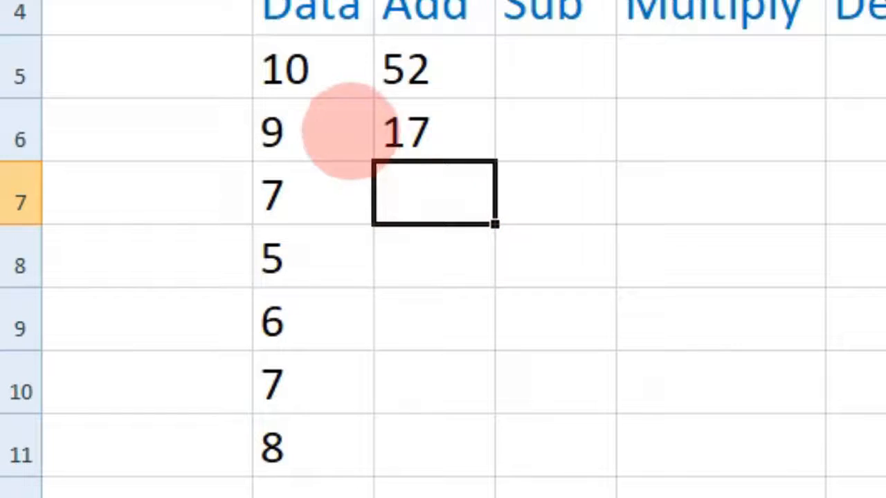
Divide the total of the raw numbers by 5 in cell C7 with the formula =SUM(B5:B11)/5.
left_click(415, 200)
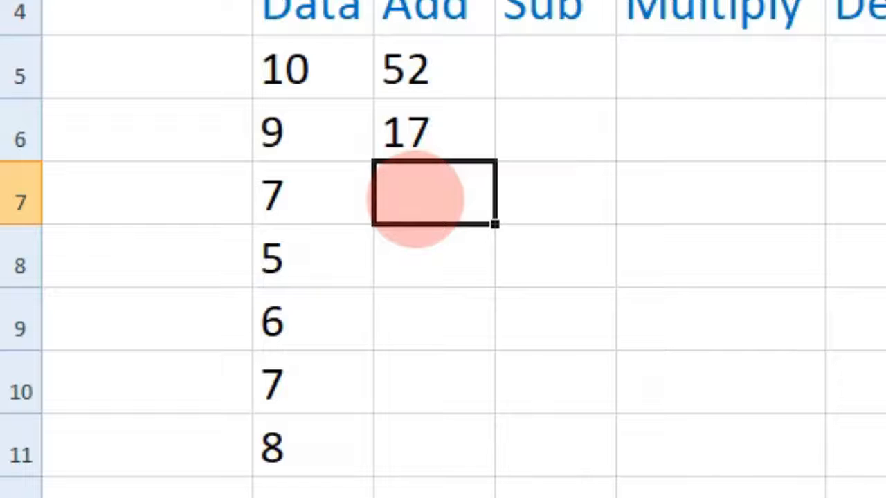
type("=sum")
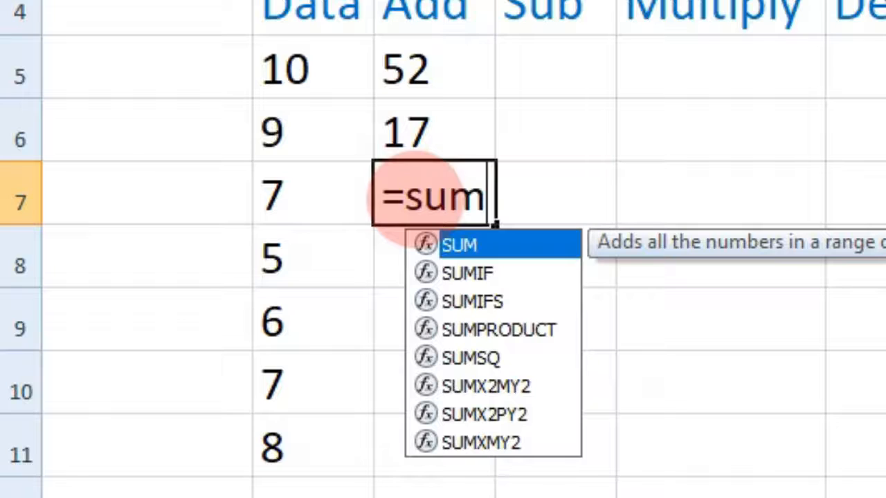
key("Tab")
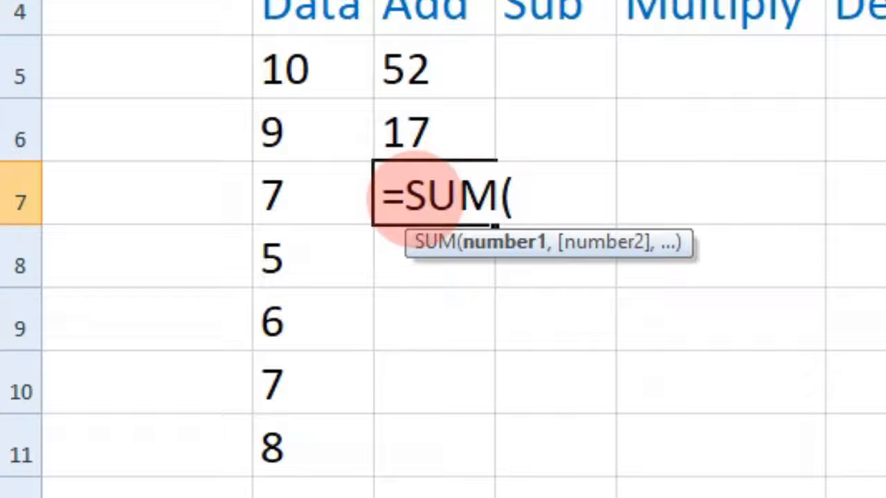
left_click_drag(297, 81, 297, 429)
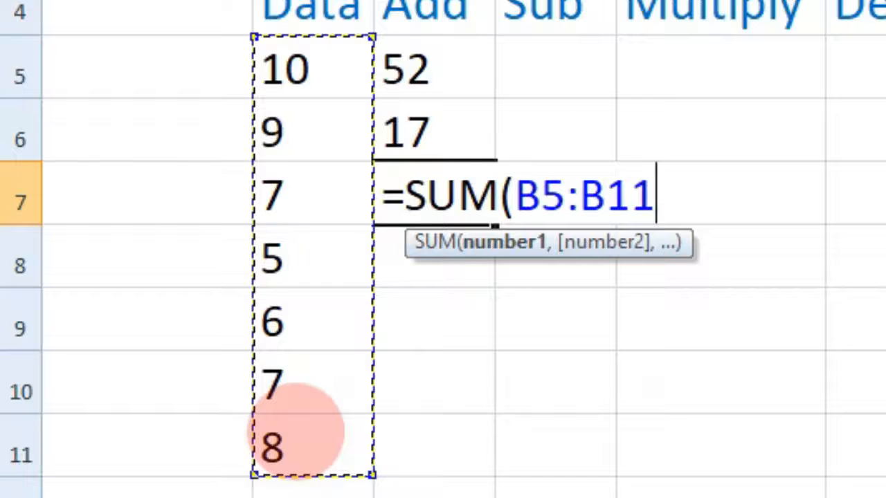
type(")")
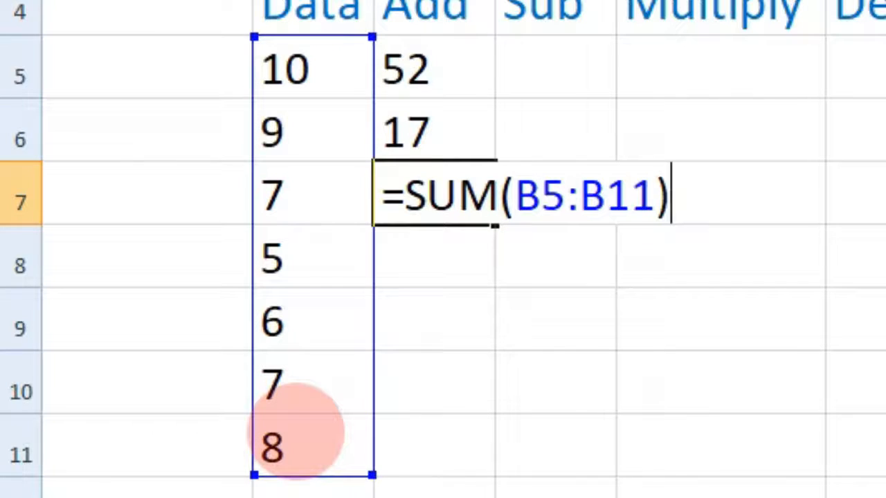
type("/")
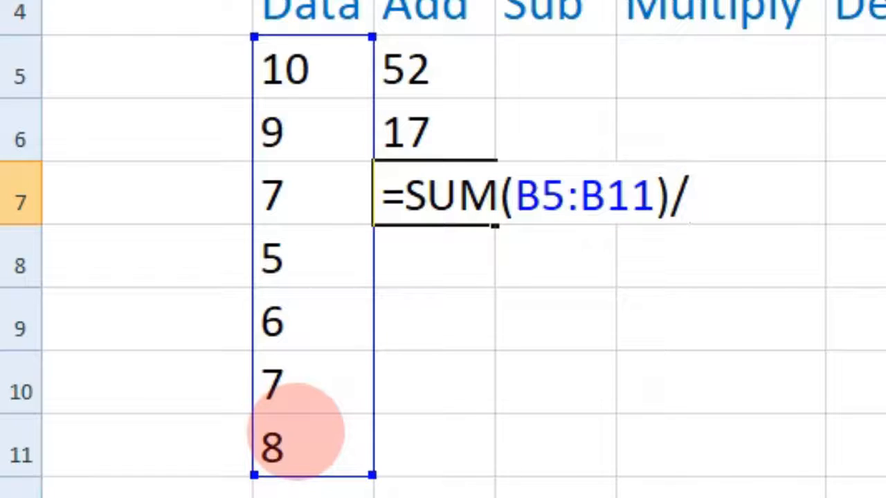
type("2")
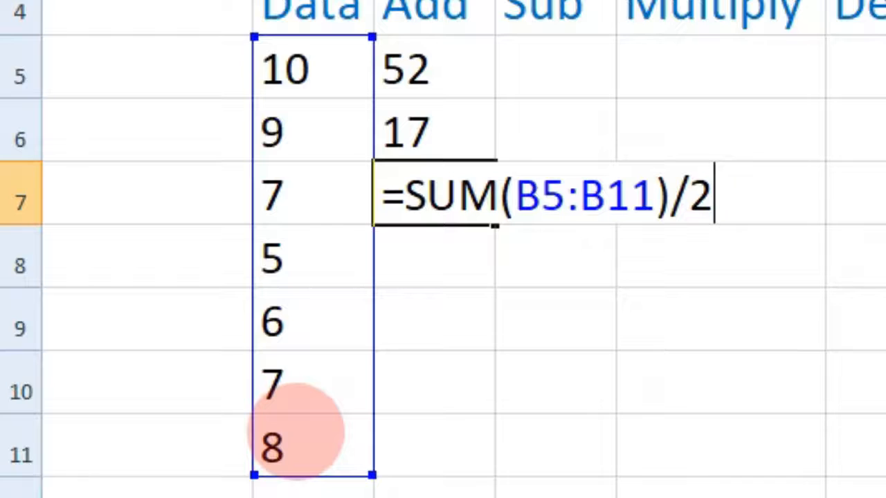
key("BackSpace")
type("5")
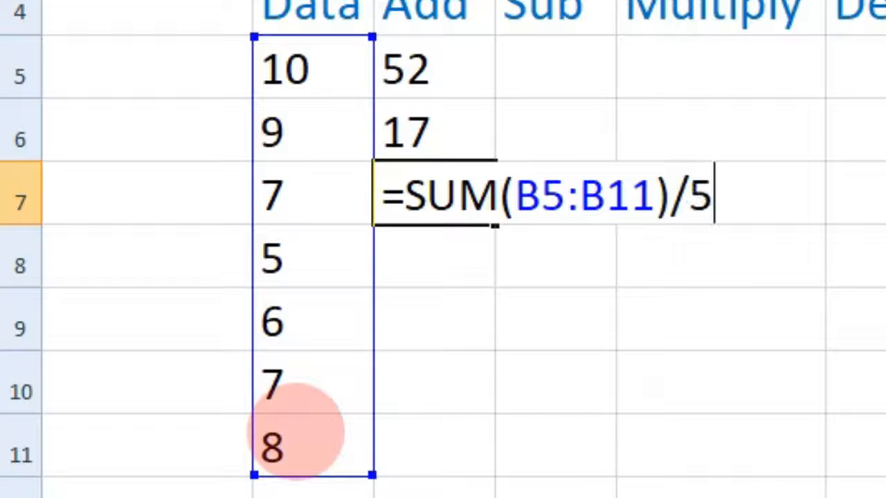
key("Return")
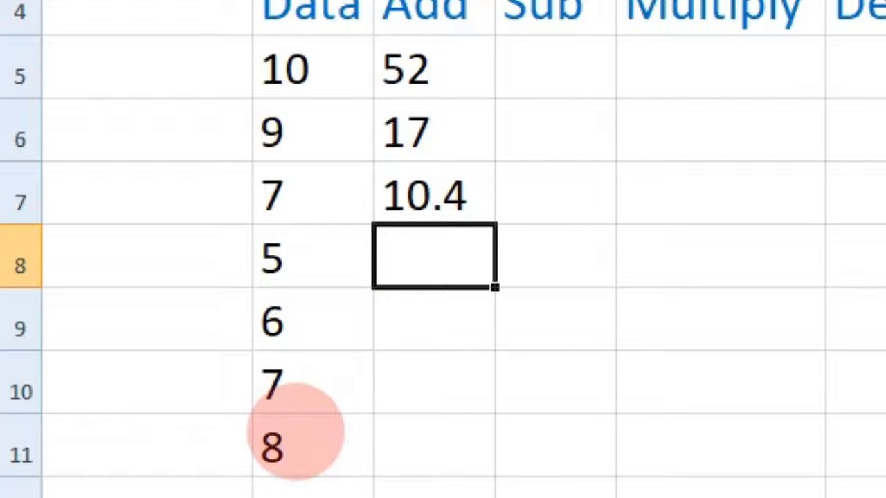
left_click(440, 69)
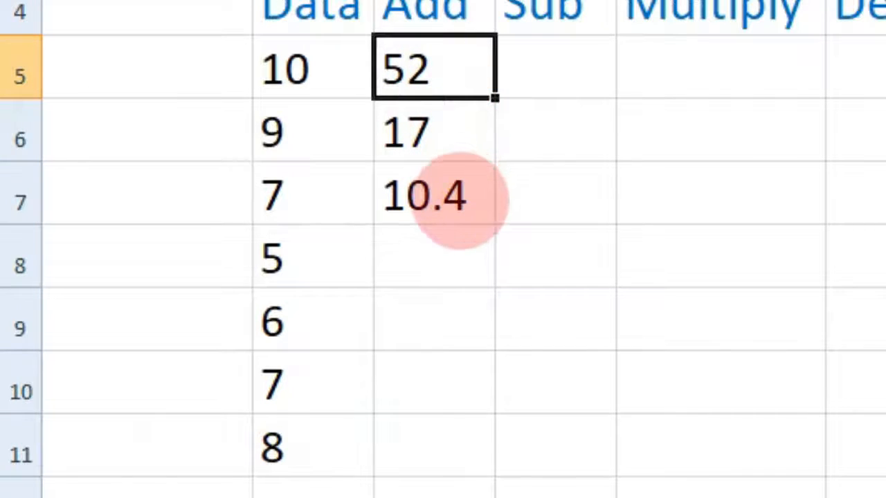
left_click(453, 200)
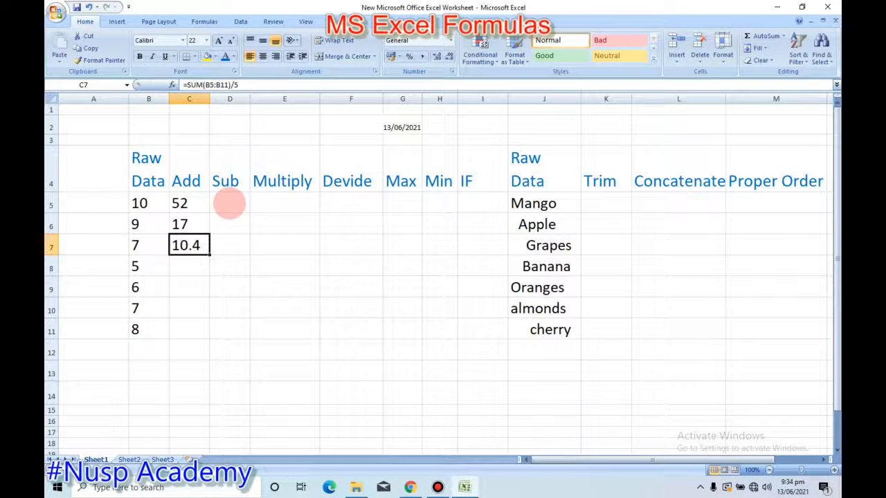
Subtract one raw value from another in cell D5 of the Sub column with the formula =B5-B8.
left_click(230, 202)
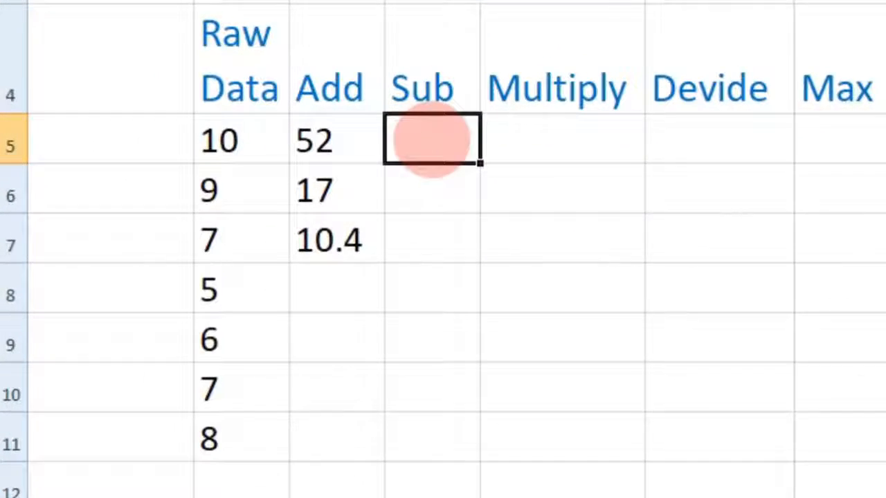
type("=")
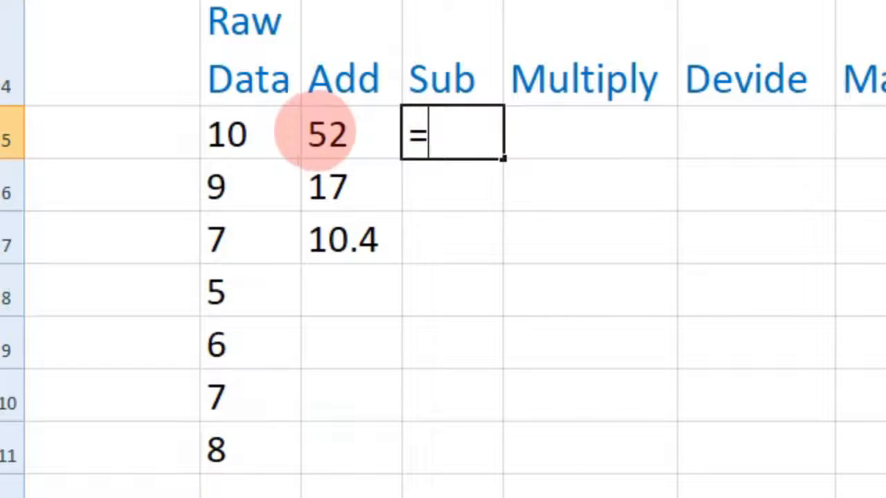
left_click(270, 133)
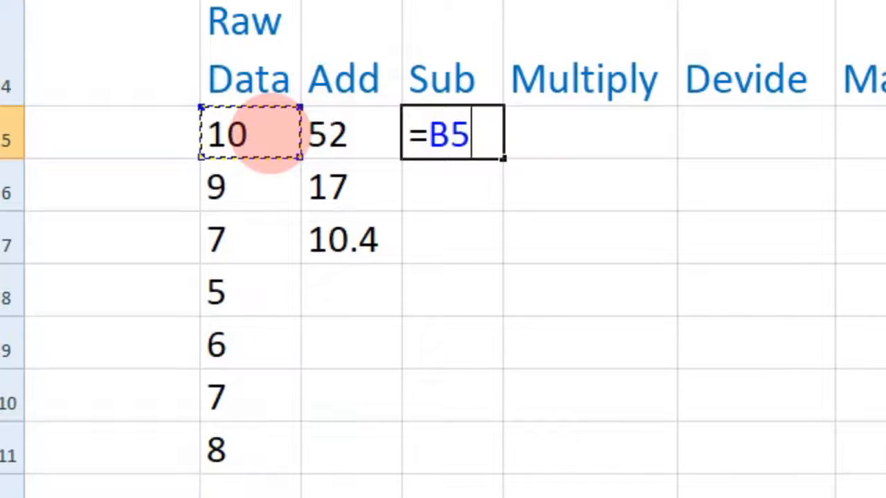
type("-")
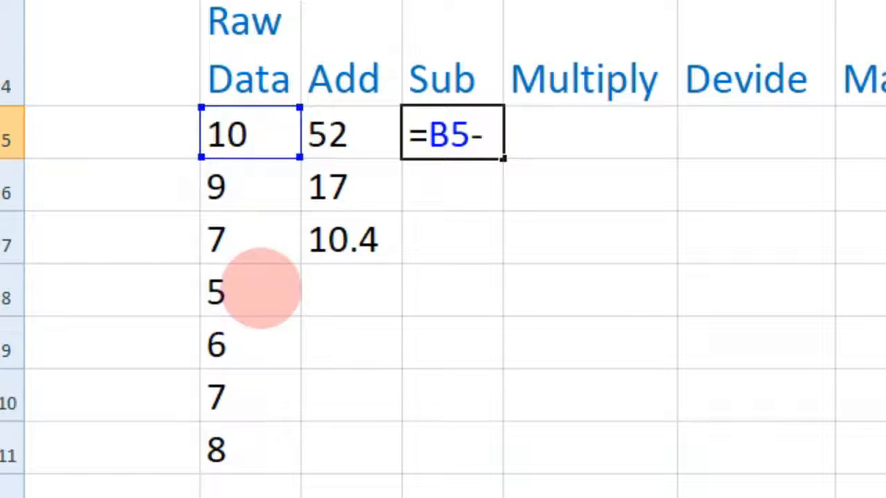
left_click(260, 289)
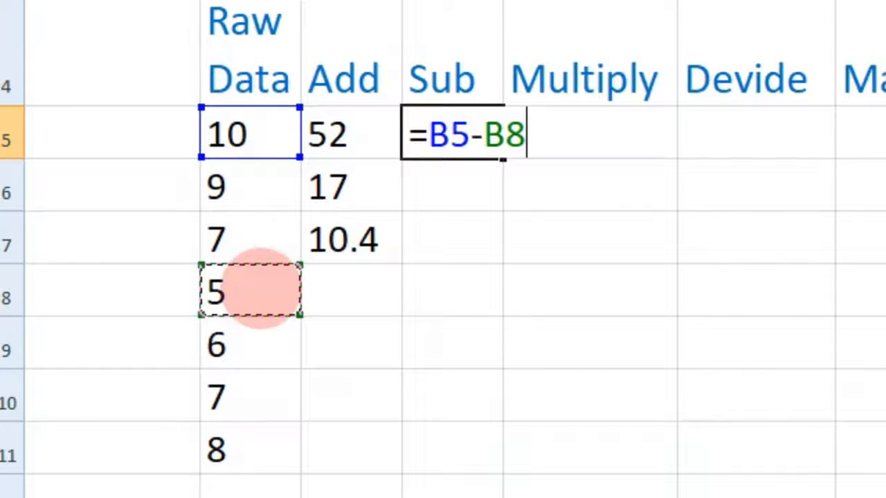
key("Return")
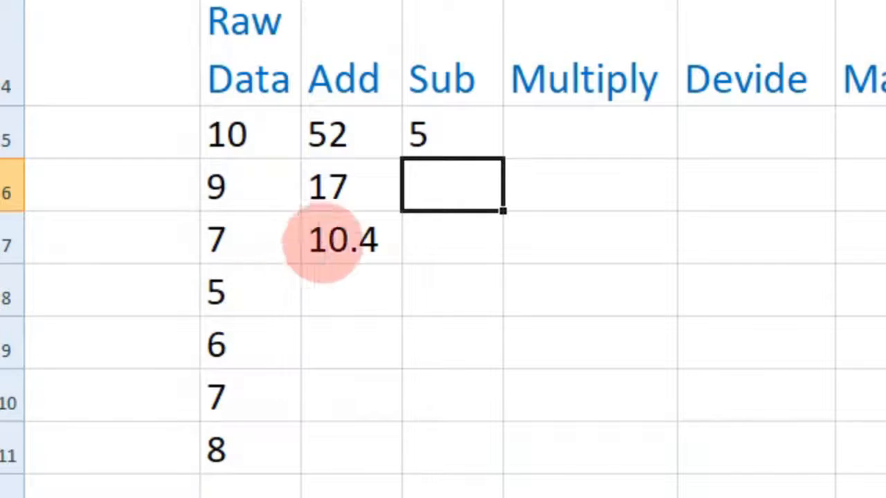
Review the cell references in the subtraction formula of cell D5.
left_click(435, 134)
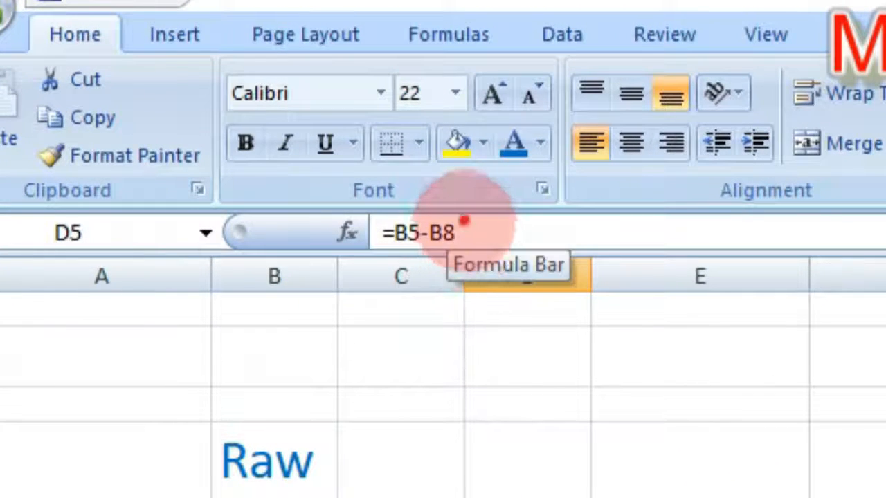
left_click(326, 166)
left_click_drag(429, 233, 386, 234)
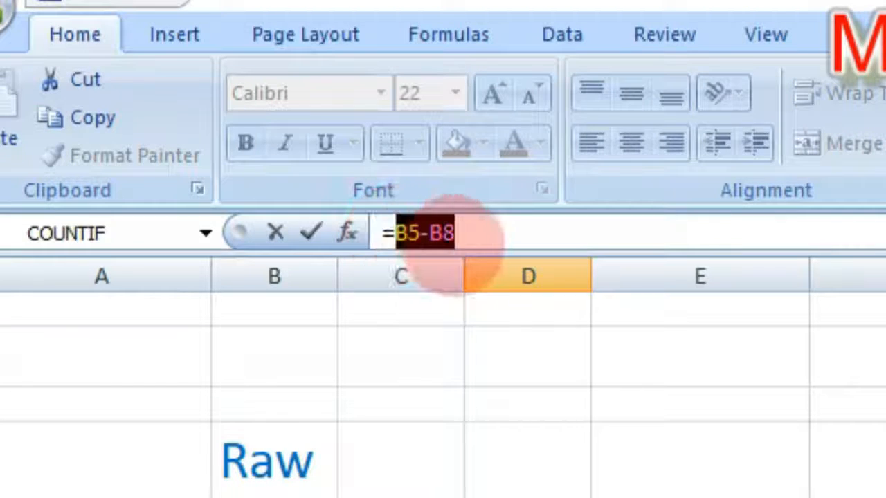
left_click(464, 233)
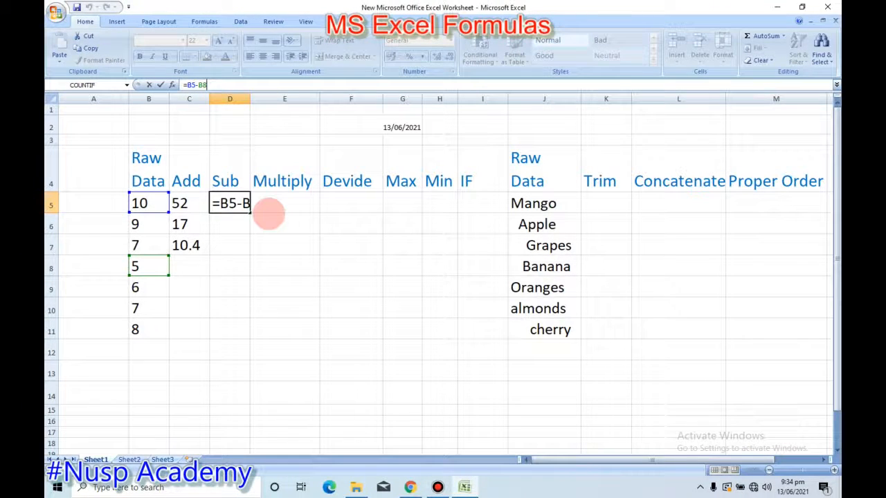
Multiply two raw values in cell E5 of the Multiply column with the formula =B5*B7.
left_click(282, 205)
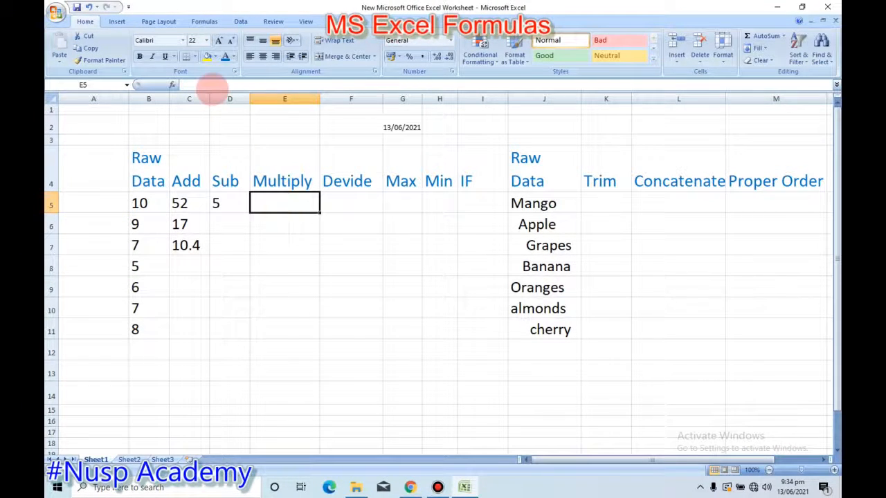
left_click(211, 85)
type("=")
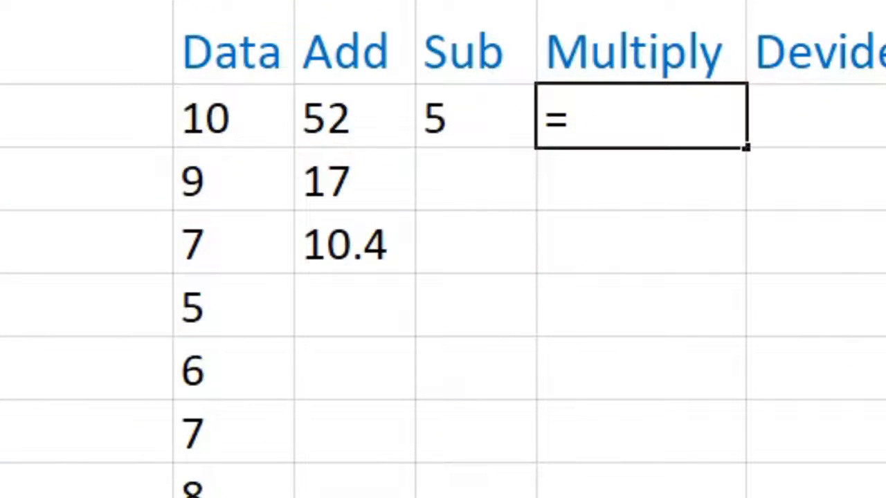
left_click(253, 118)
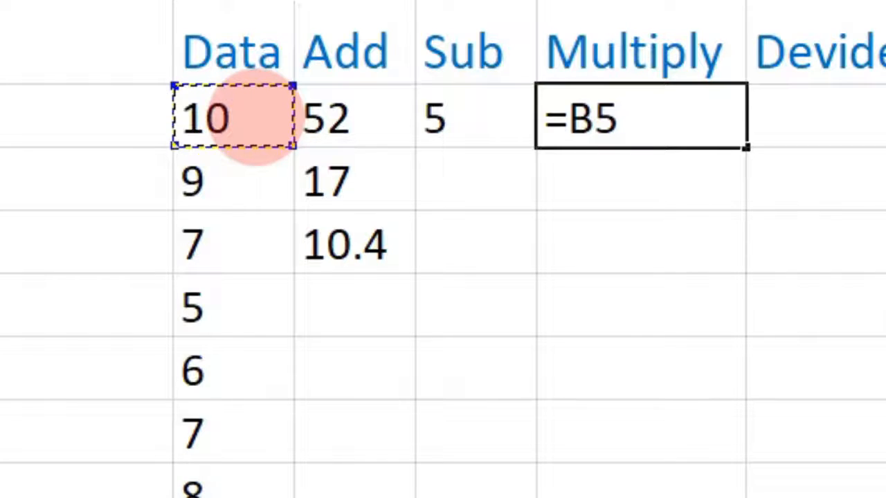
type("*")
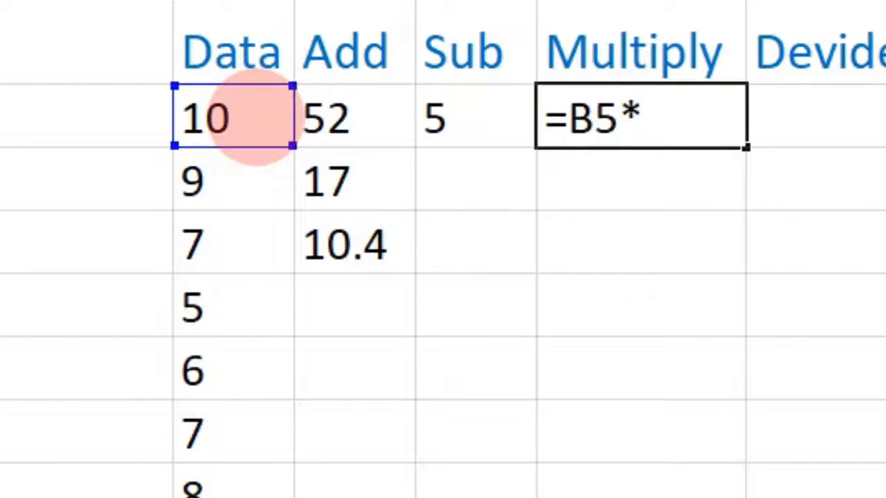
left_click(233, 246)
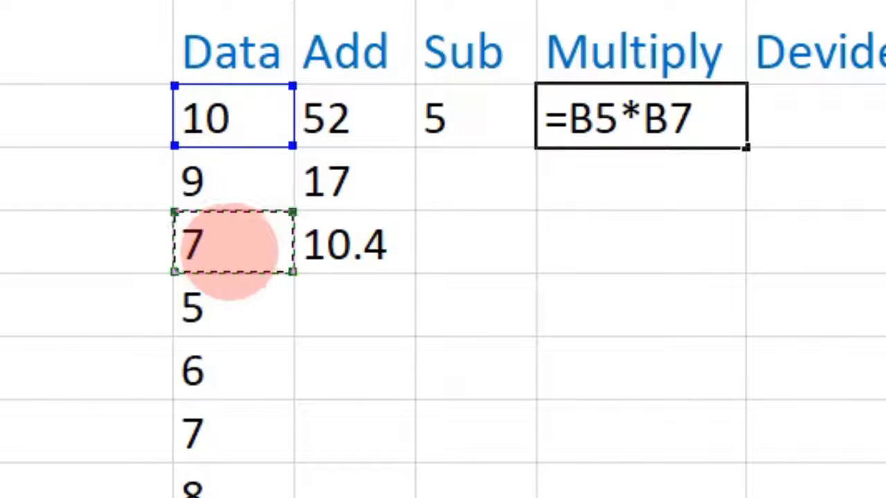
key("Return")
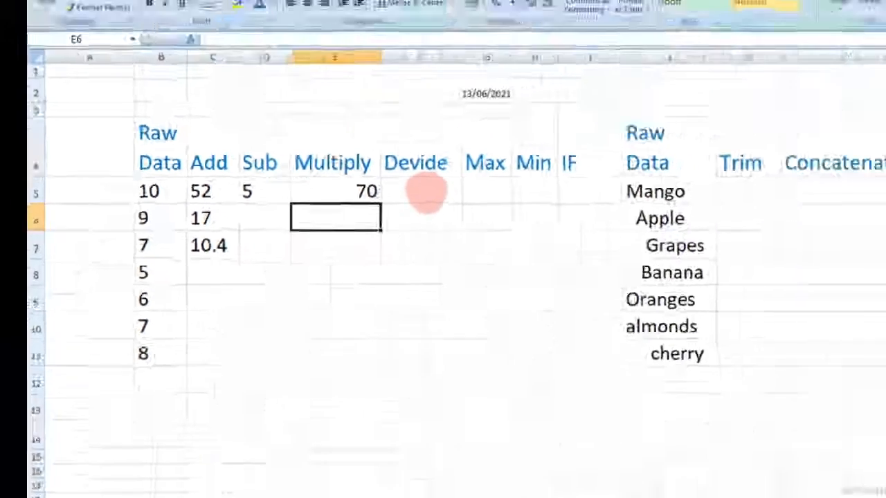
Divide one raw value by another in cell F5 of the Devide column with the formula =B5/B8.
left_click(830, 118)
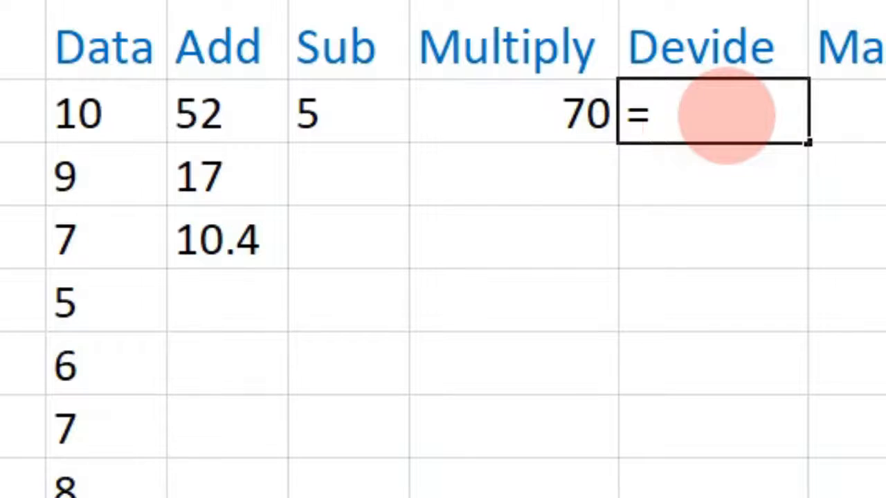
left_click(140, 120)
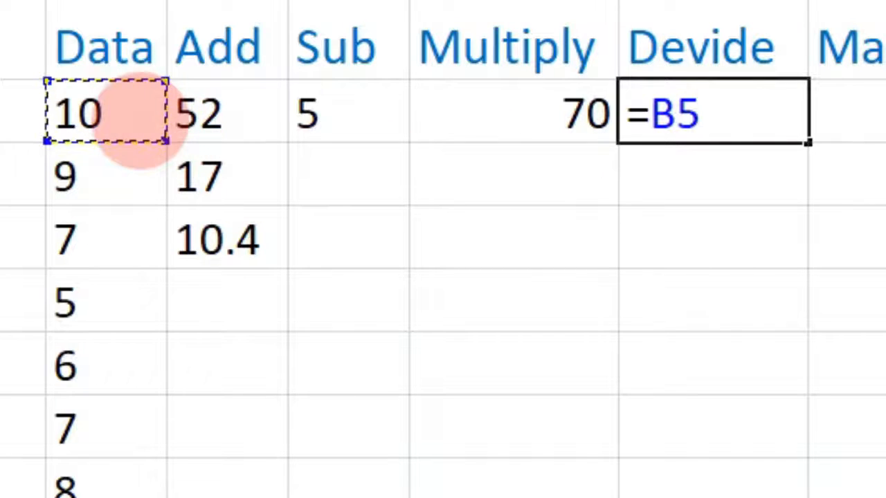
type("/")
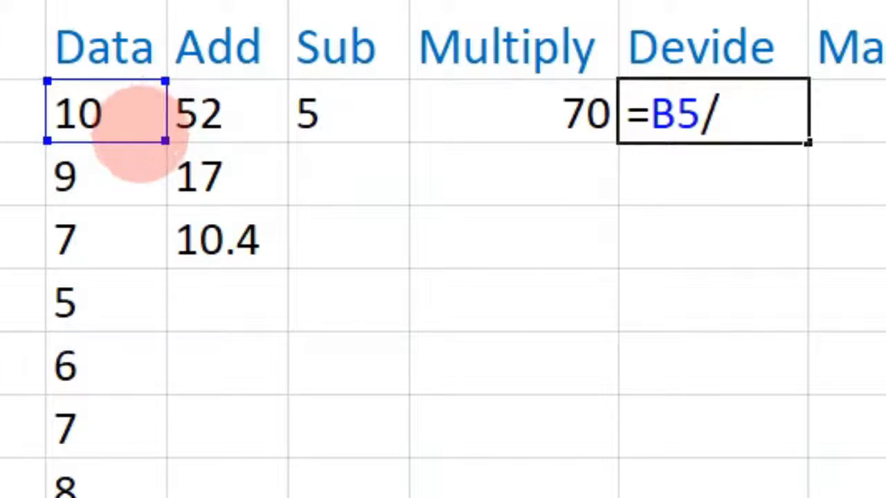
left_click(90, 313)
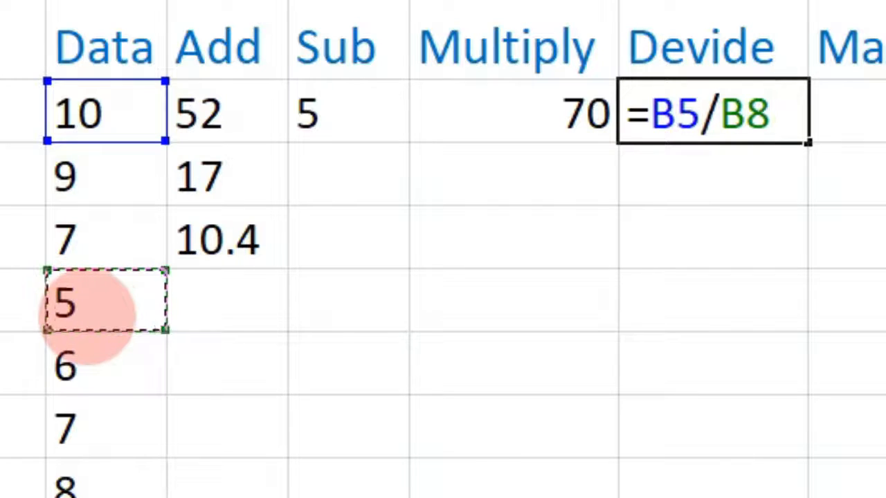
key("Return")
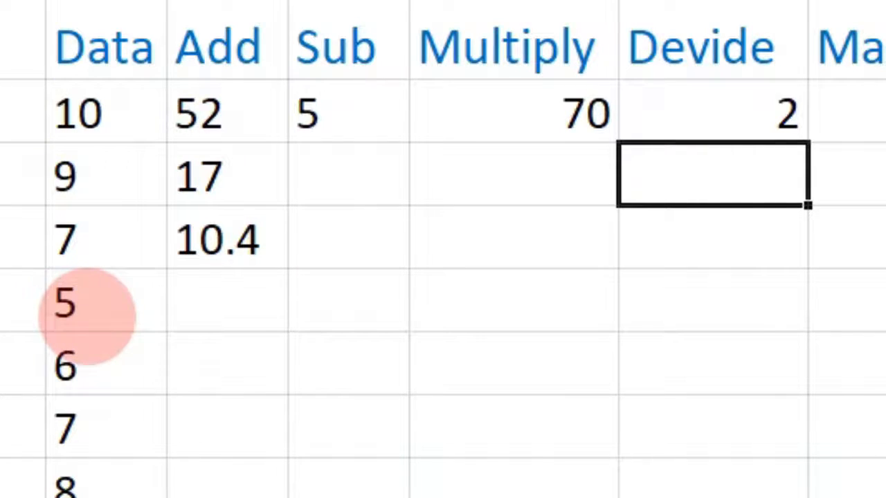
Check the two raw values in cells B5 and B8 that the division formula uses.
left_click(104, 107)
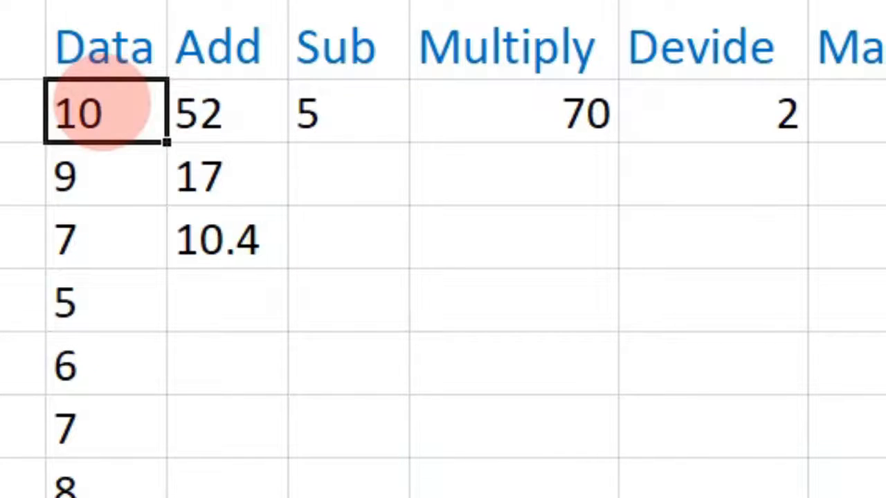
left_click(117, 305)
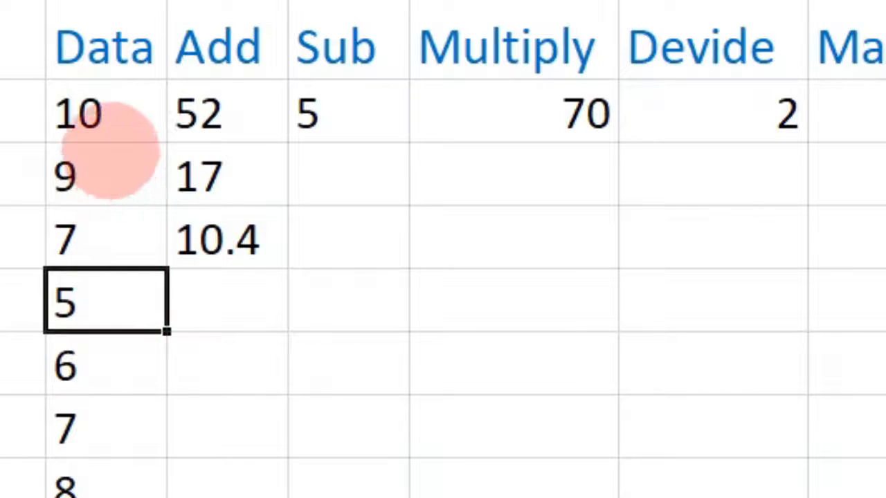
left_click(104, 119)
left_click(108, 305)
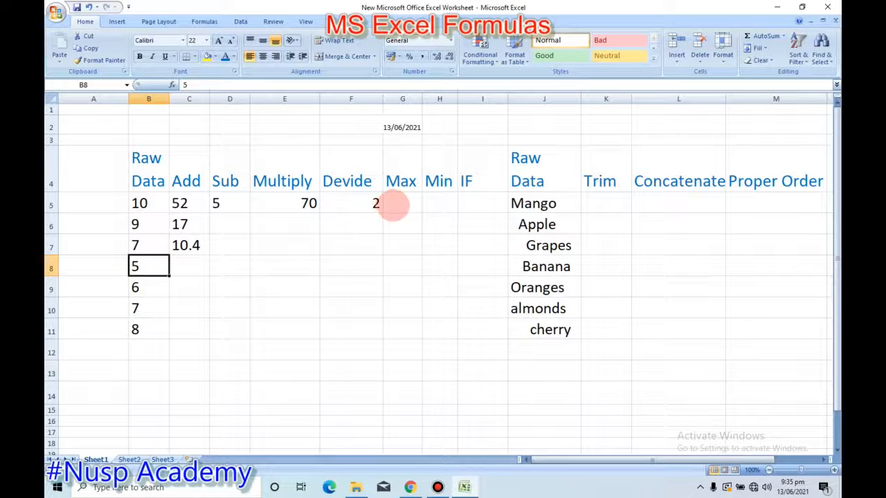
Find the largest raw value in cell G5 of the Max column with the formula =MAX(B5:B11).
left_click(395, 204)
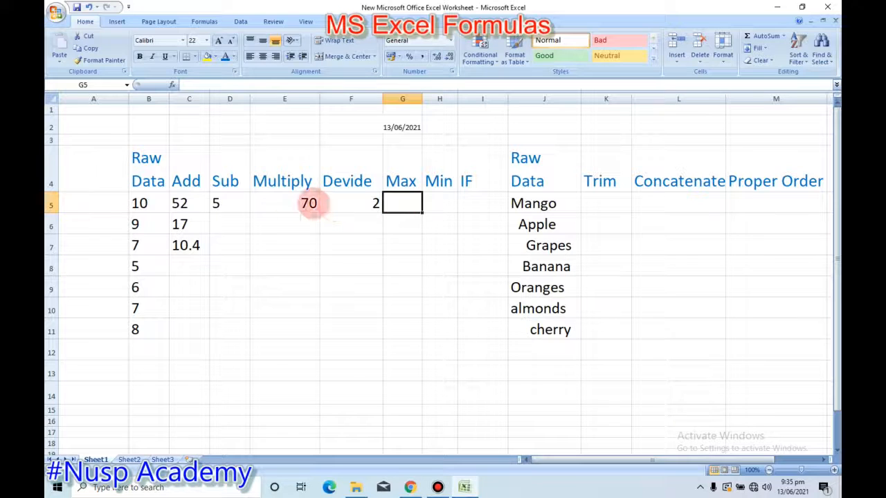
left_click_drag(142, 204, 154, 325)
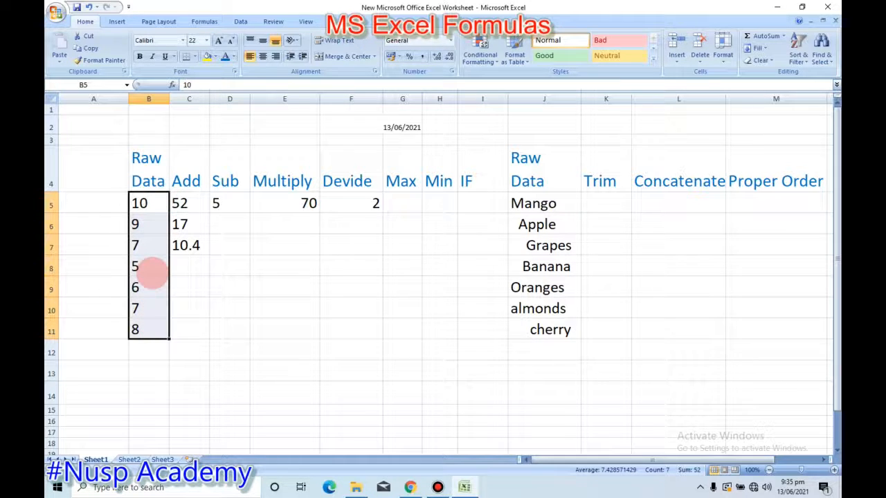
left_click(405, 203)
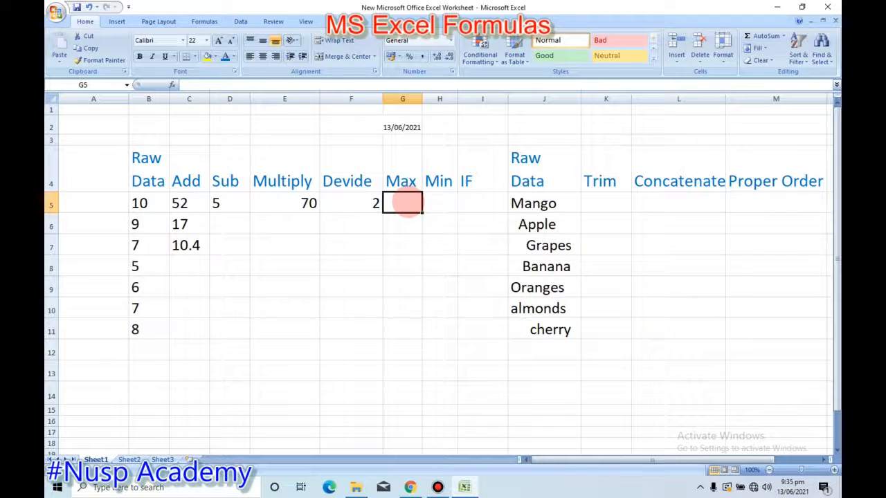
type("=m")
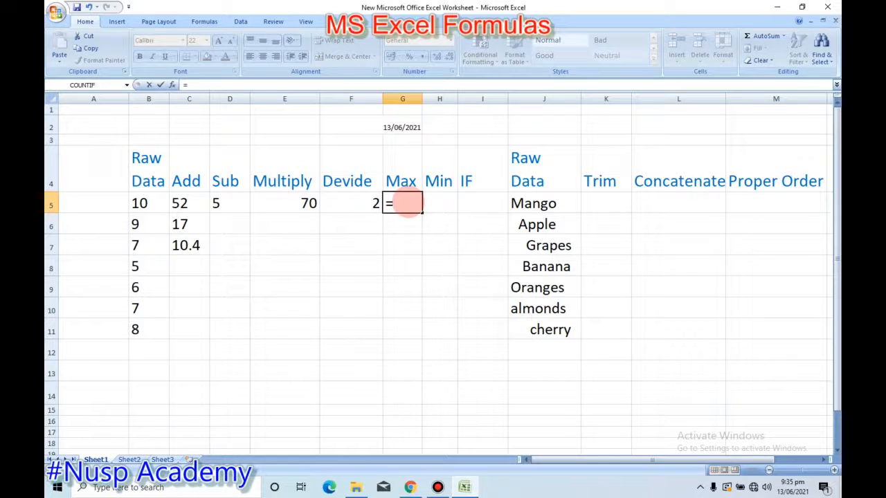
type("a")
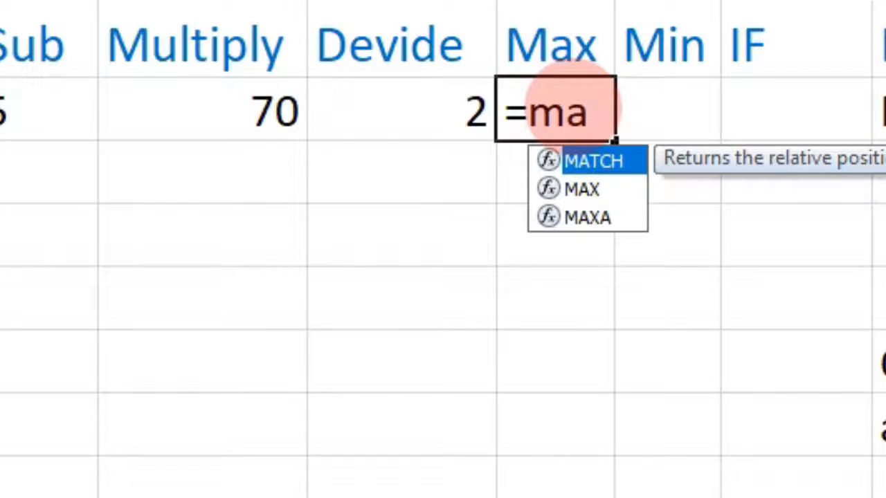
key("Down")
key("Tab")
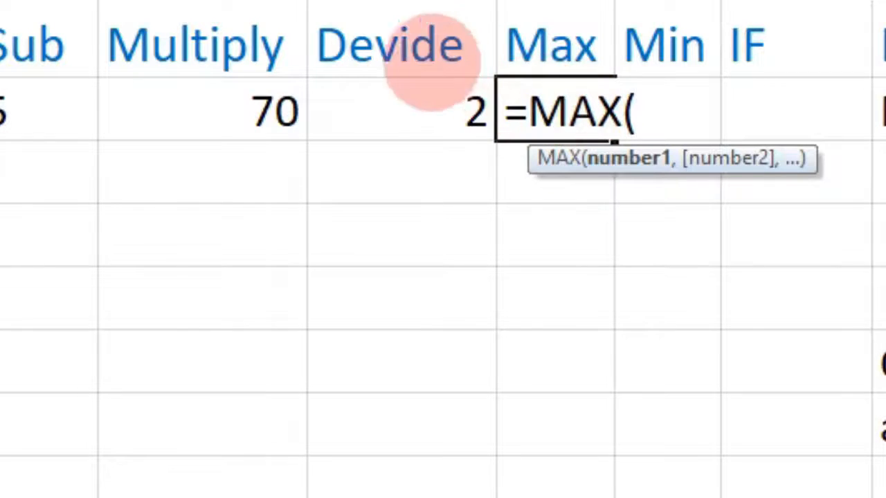
left_click_drag(0, 109, 0, 487)
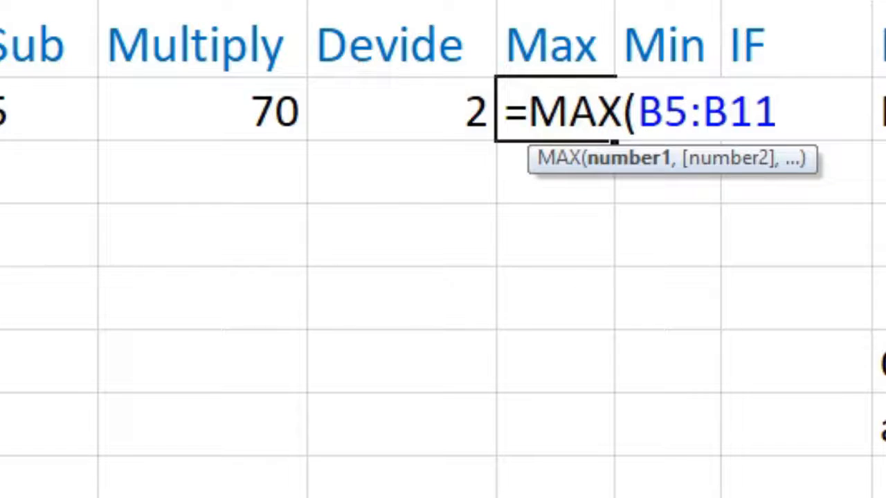
type(")")
key("Return")
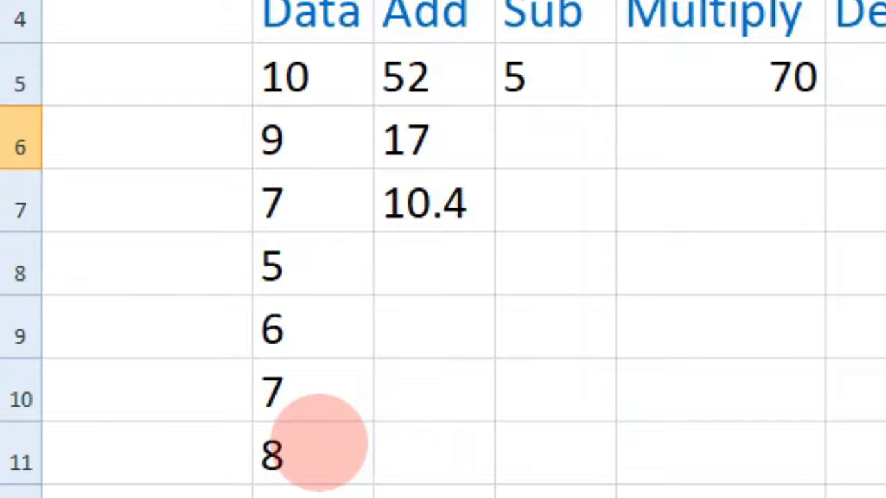
left_click_drag(297, 78, 313, 453)
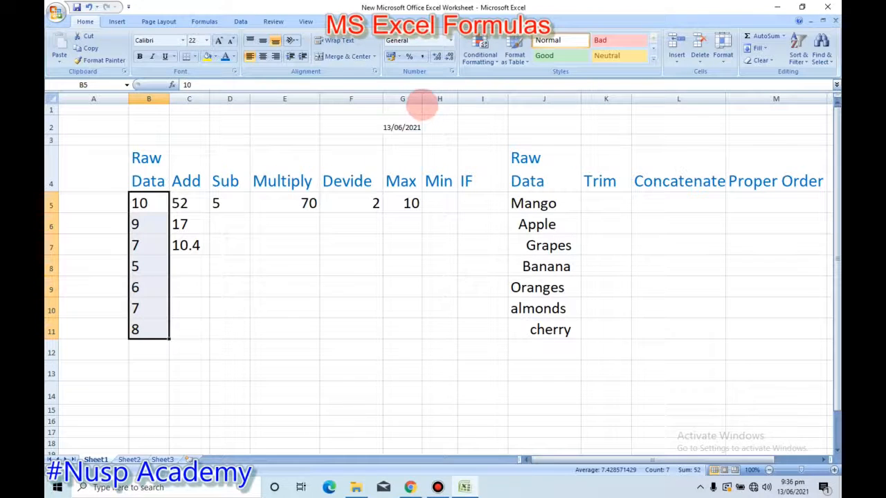
Widen the Max and Min columns slightly and find the smallest raw value in cell H5 with the formula =MIN(B5:B11).
left_click_drag(422, 99, 469, 99)
left_click(450, 201)
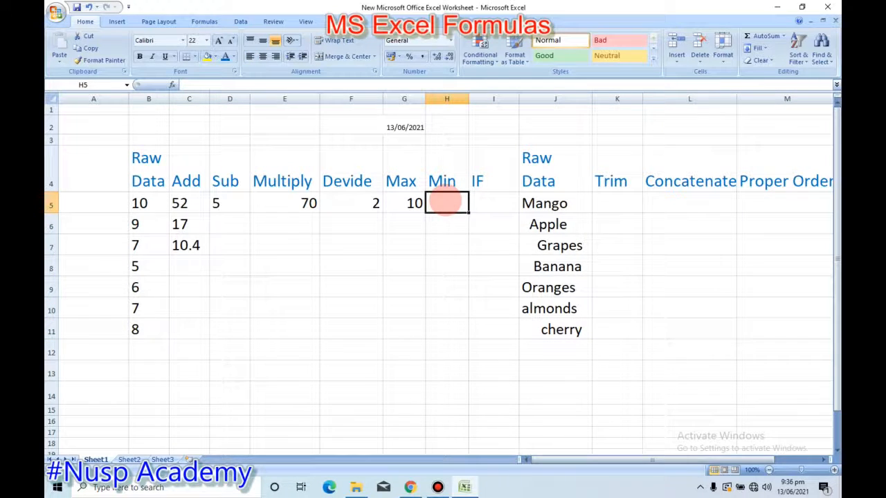
type("=min")
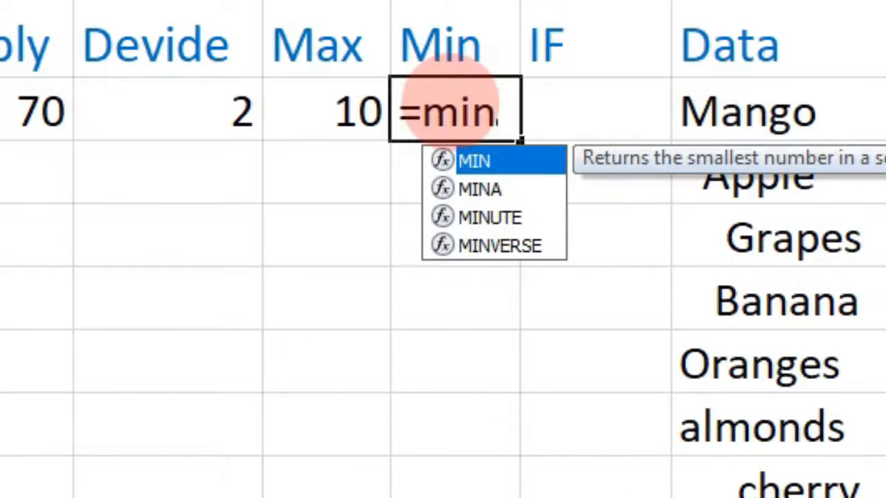
key("Tab")
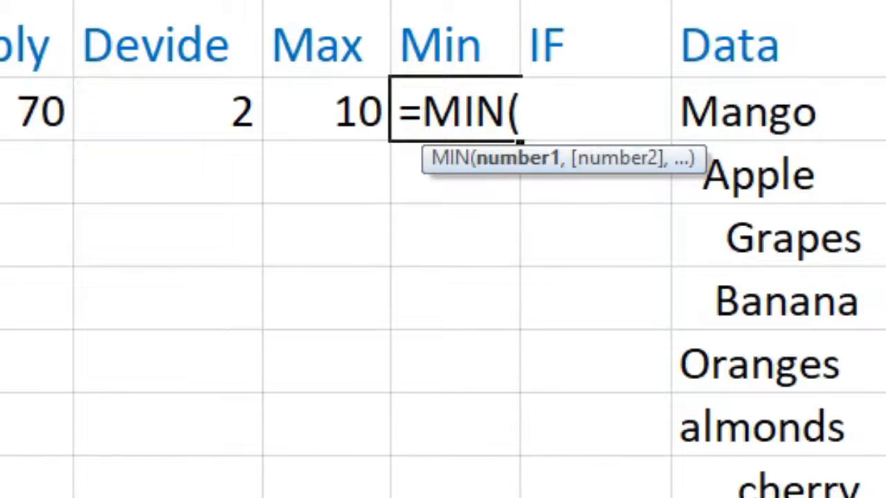
left_click_drag(0, 109, 0, 484)
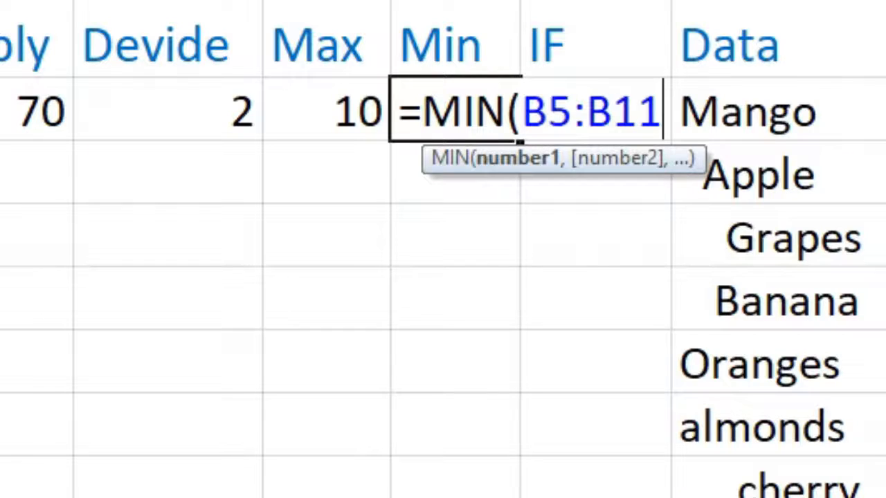
type(")")
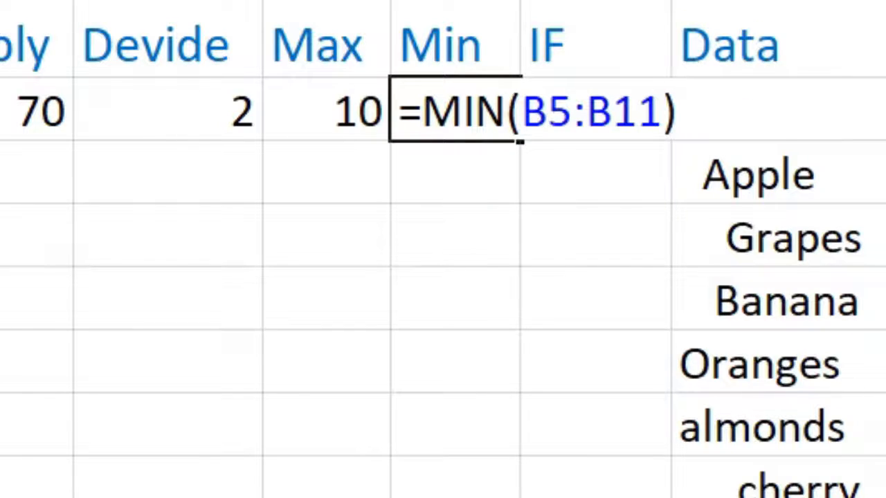
key("Return")
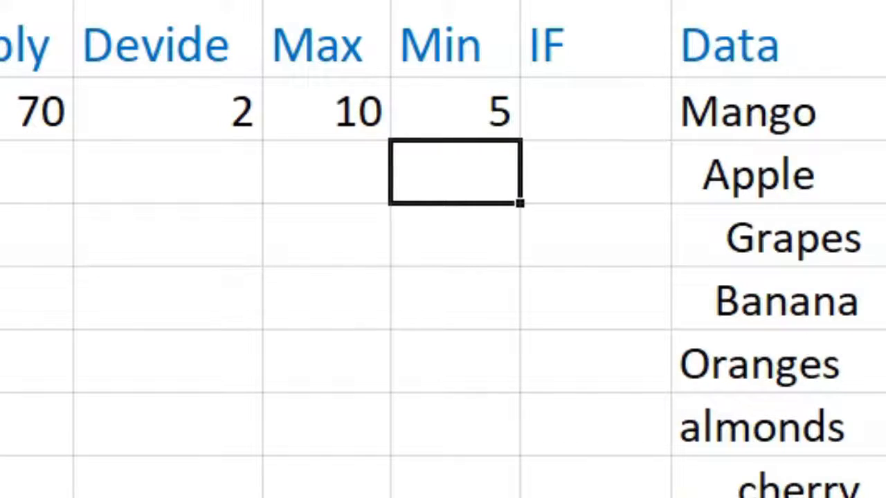
Review the minimum formula in cell H5 and the raw values in B5:B11 that it covers.
left_click(450, 108)
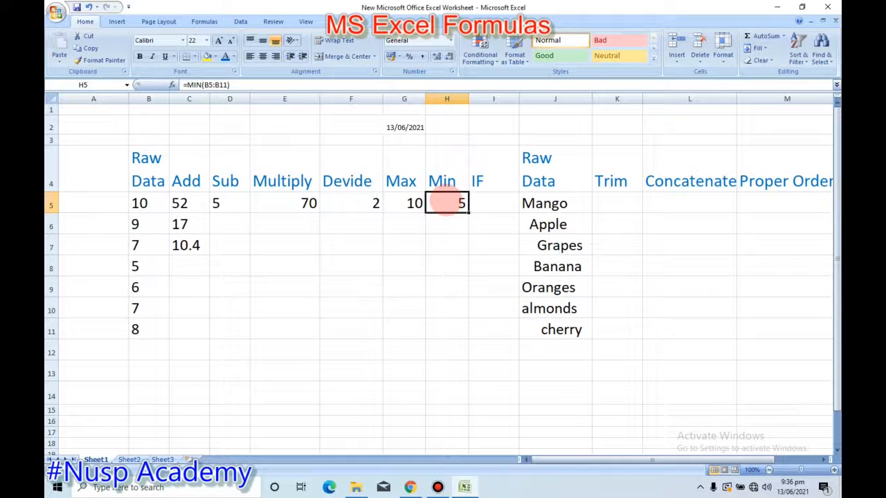
left_click_drag(155, 206, 201, 310)
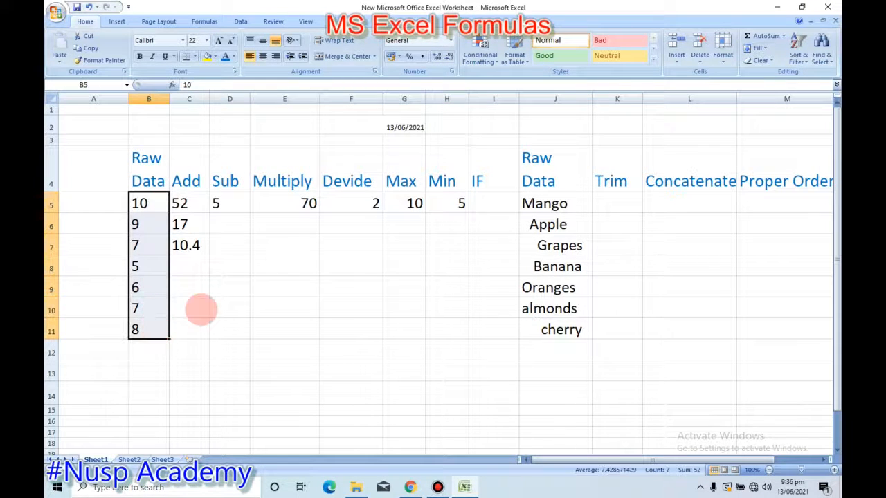
left_click(451, 203)
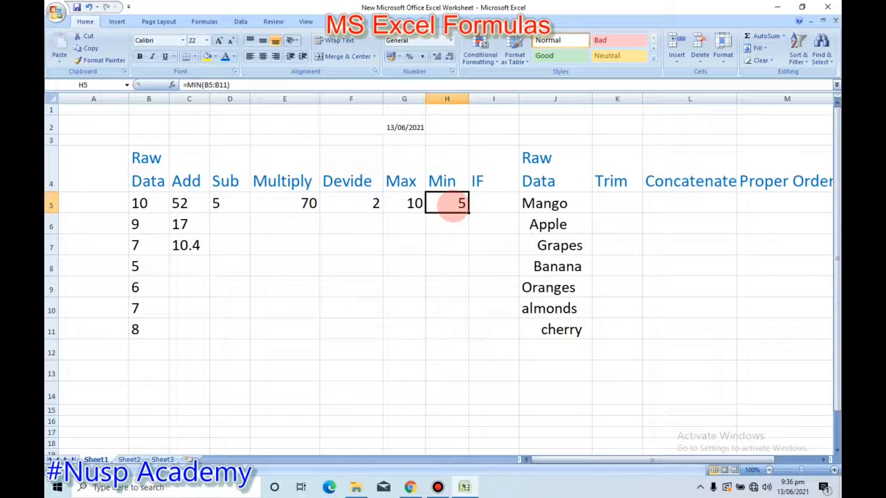
Test whether the first raw value exceeds 6 in cell I5 of the IF column with the formula =IF(B5>6,"YES","NO").
left_click(490, 203)
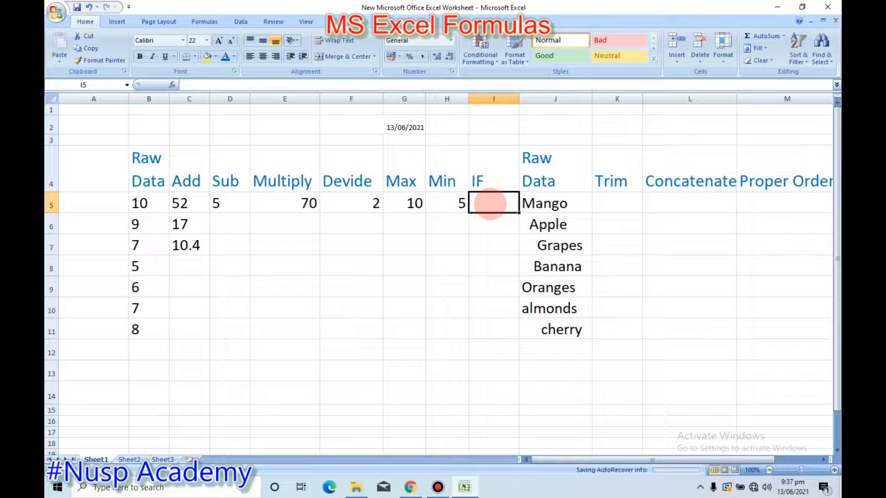
type("=if")
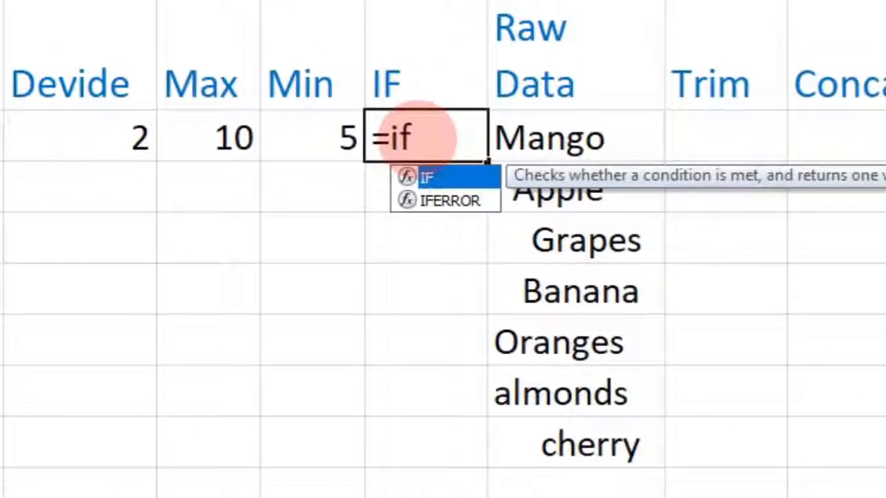
key("Tab")
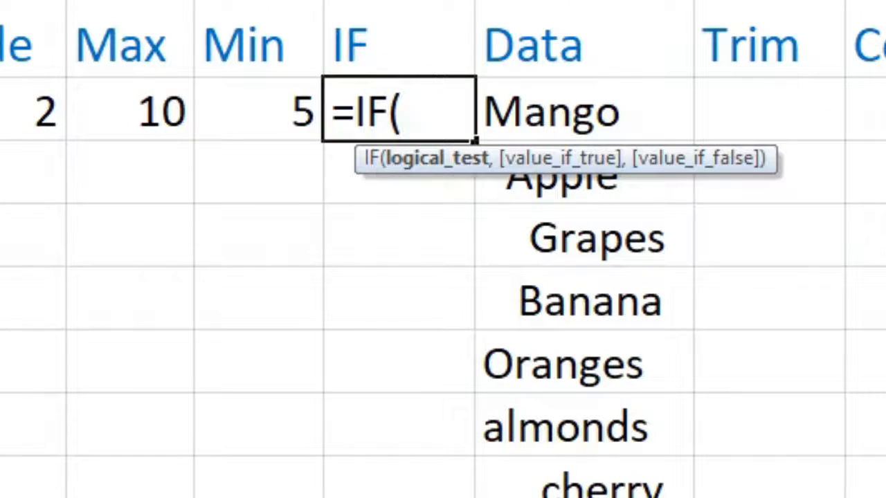
left_click(0, 111)
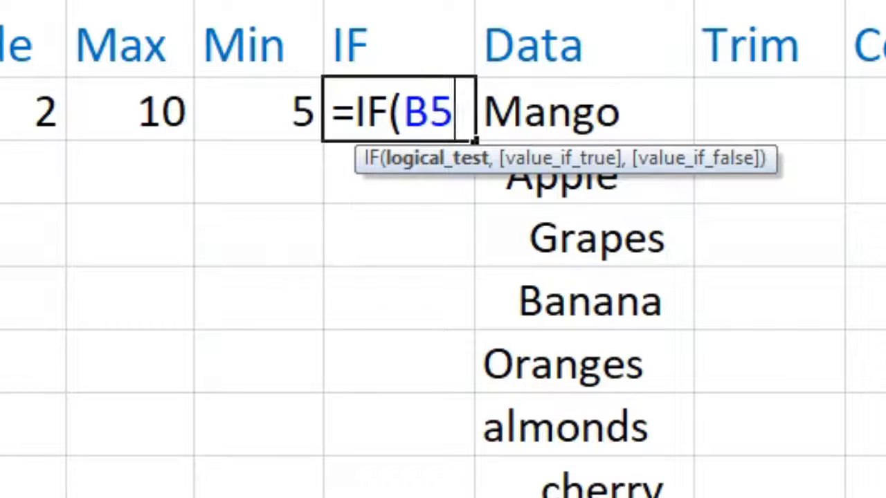
type(">")
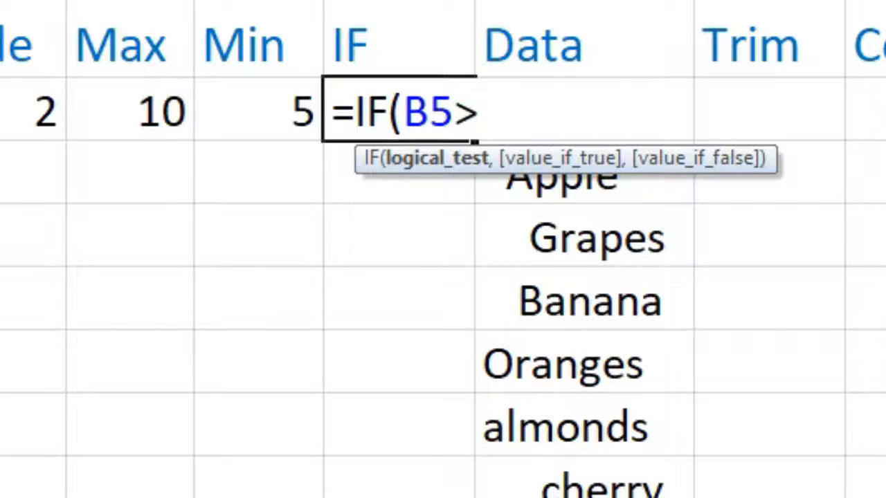
type("6")
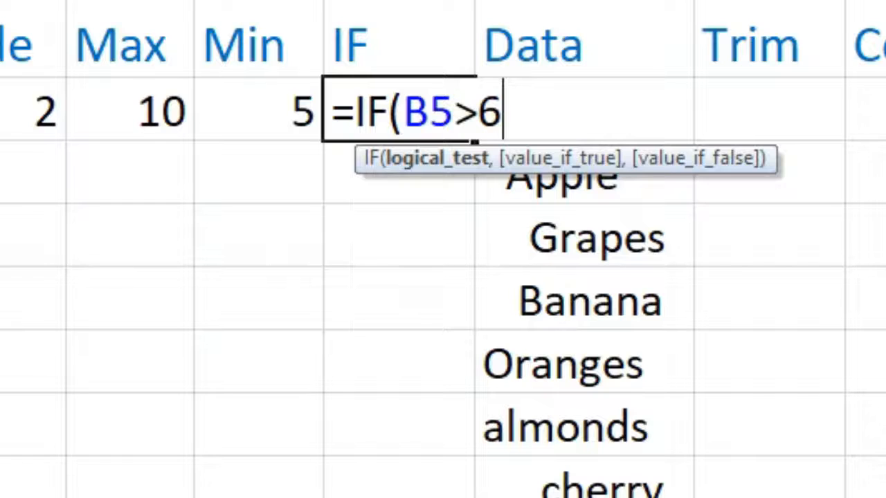
type(",")
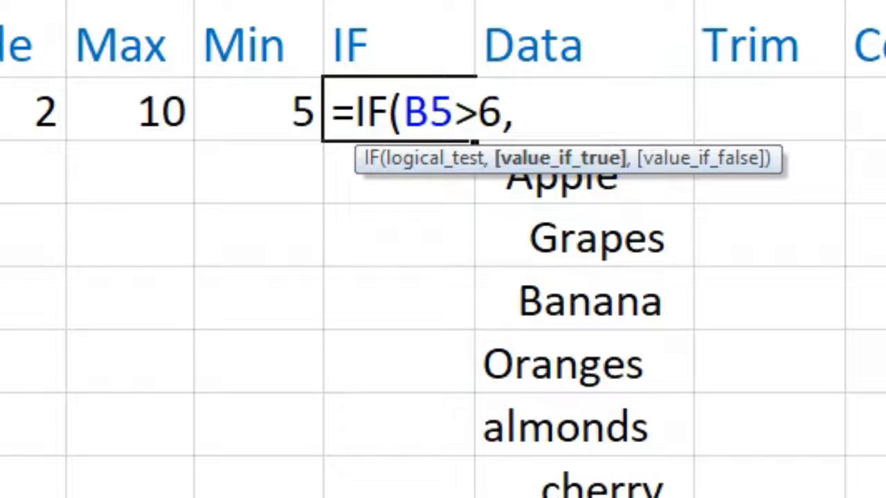
type("\"")
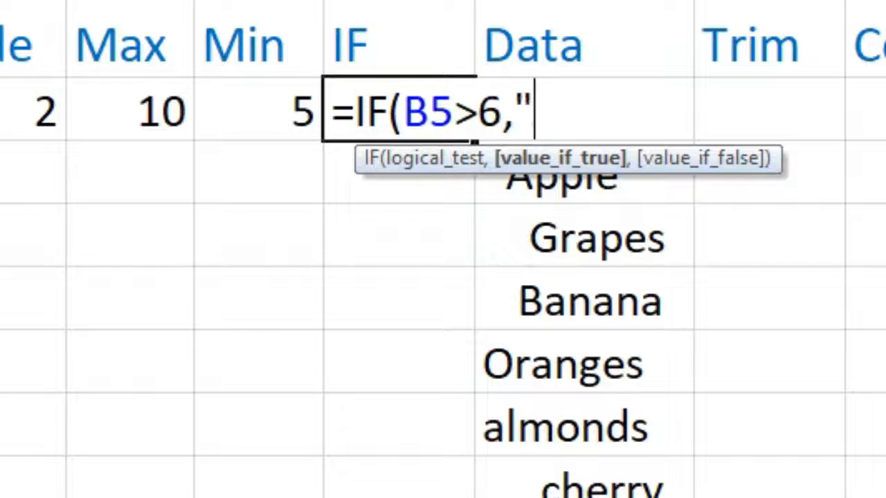
type("YES")
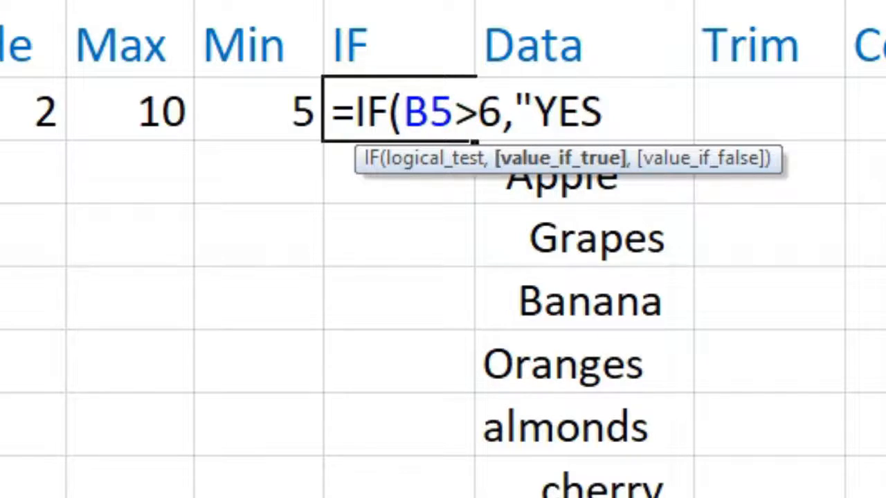
type("\",")
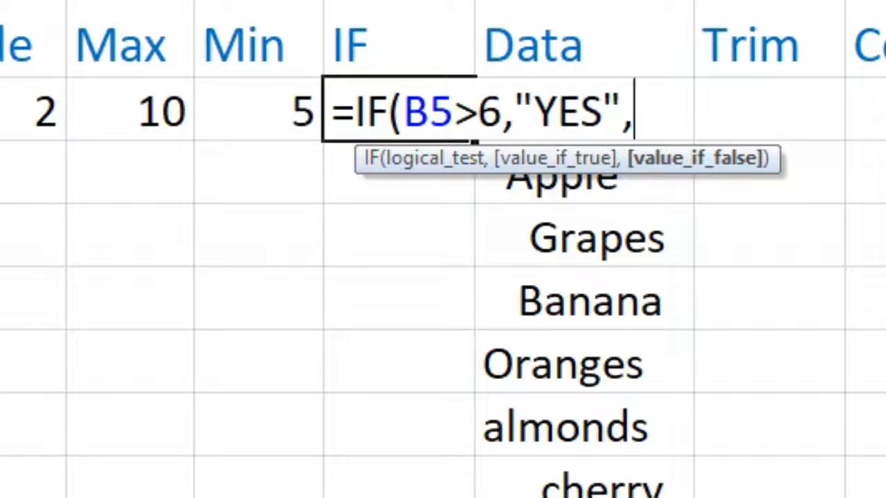
type("\"NO")
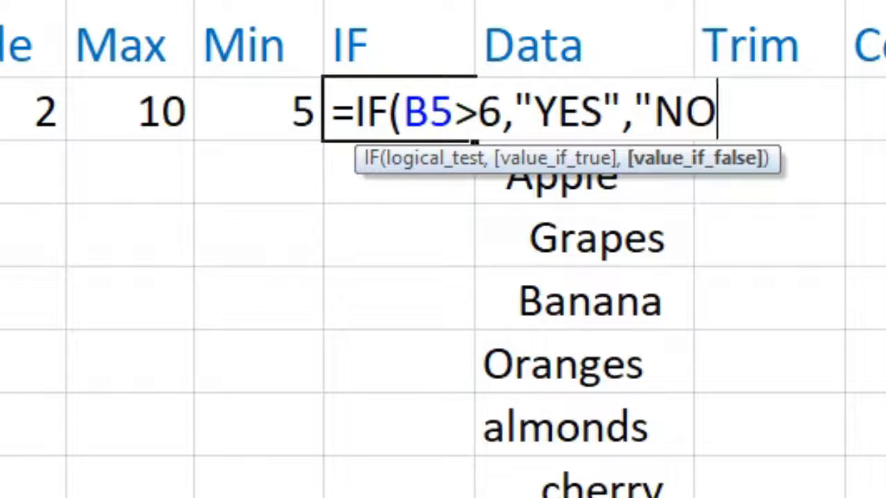
type("\"")
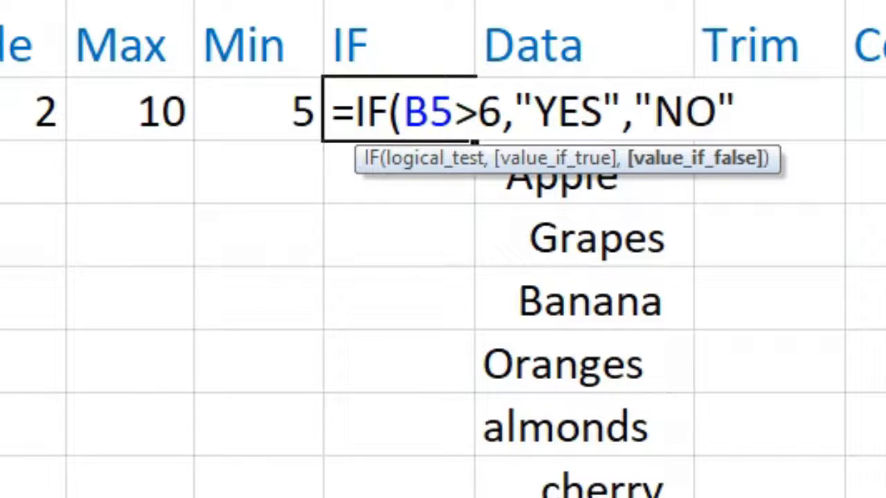
type(")")
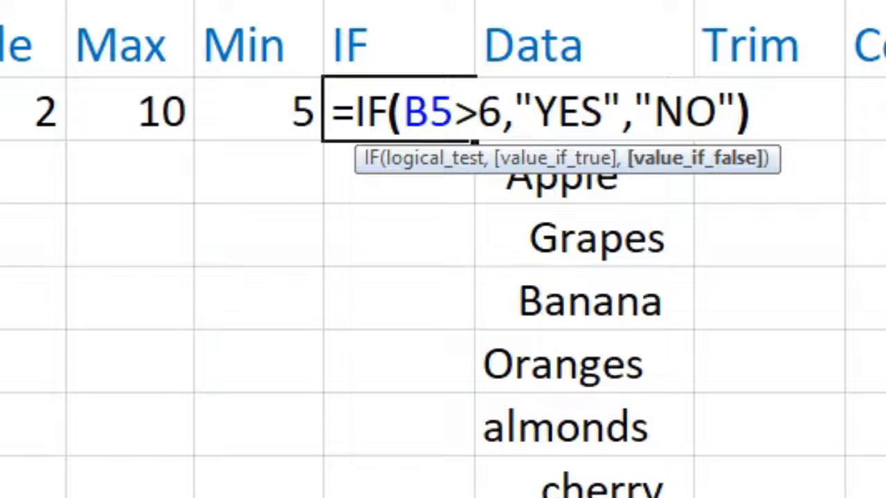
key("Return")
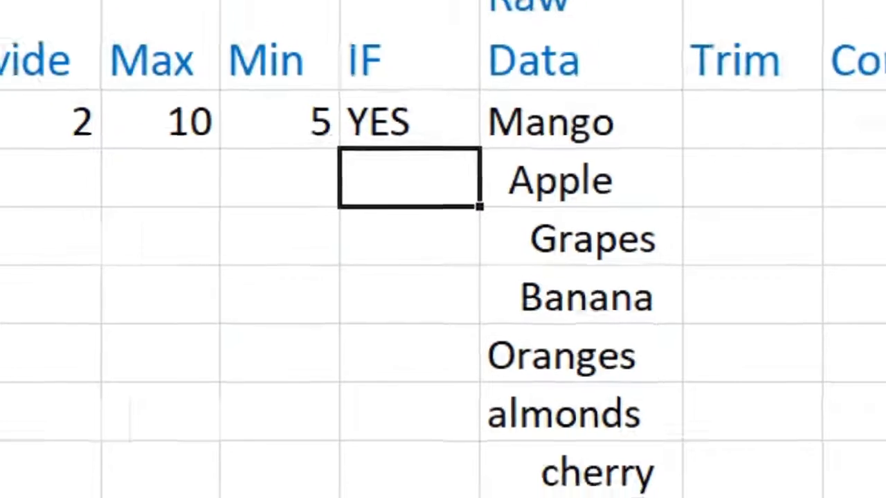
Check the raw value in cell B5 and fill the IF formula from I5 down to I11.
left_click(175, 170)
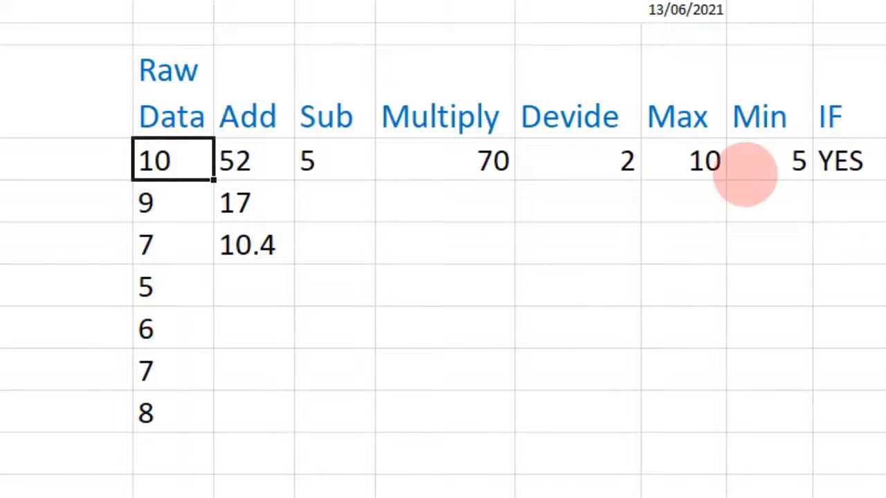
left_click(858, 173)
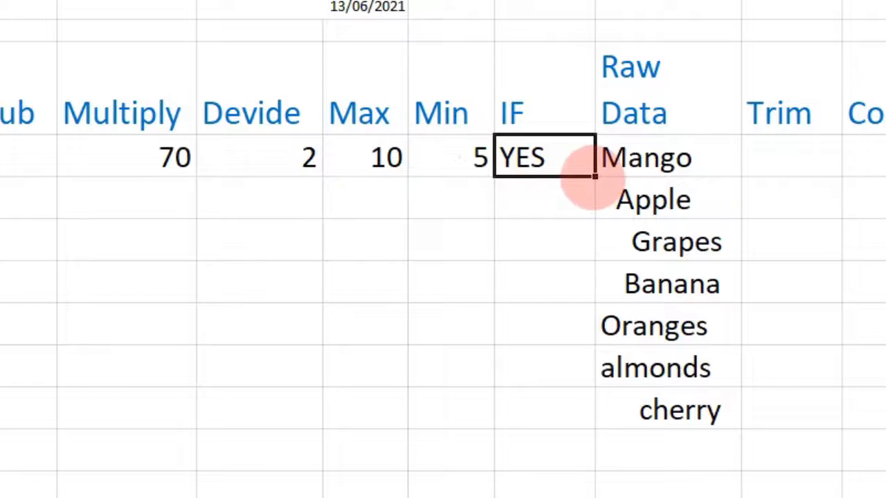
left_click_drag(594, 176, 595, 417)
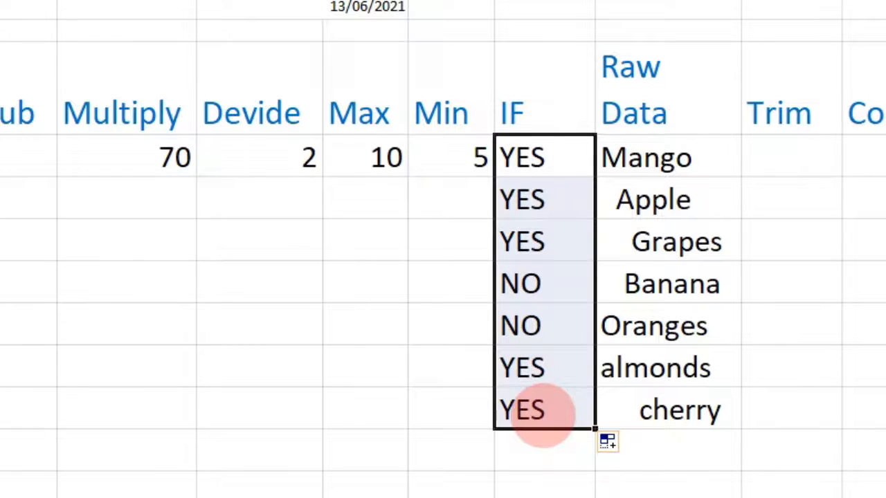
Review the IF formula in cell I5, examining its B5 reference, the comparison value 6 and the YES and NO outcomes.
left_click(18, 373)
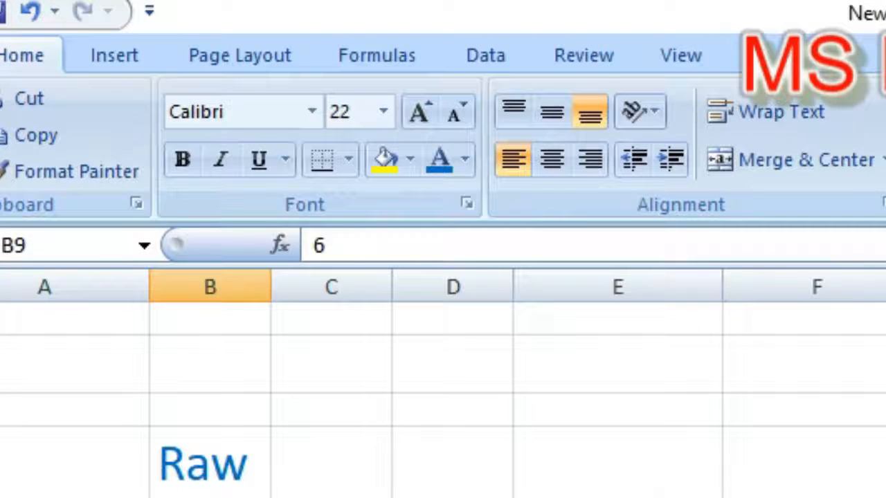
left_click(543, 158)
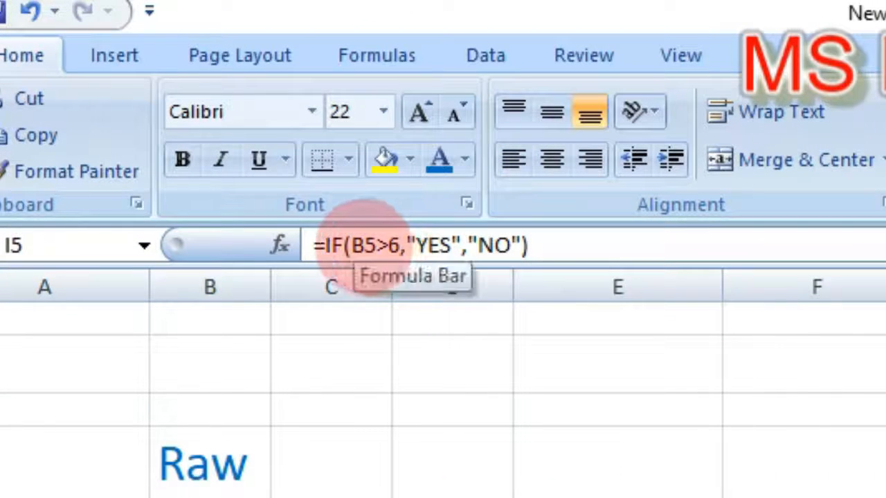
left_click(350, 246)
double_click(364, 246)
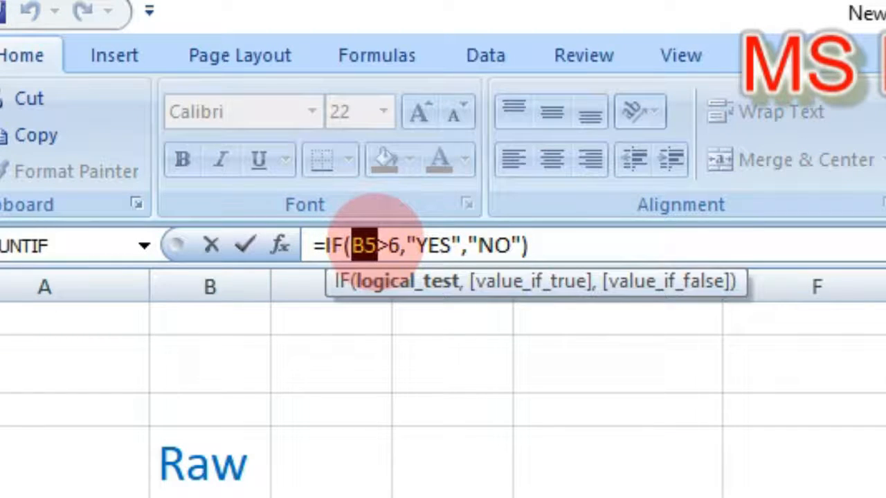
left_click(365, 244)
double_click(393, 245)
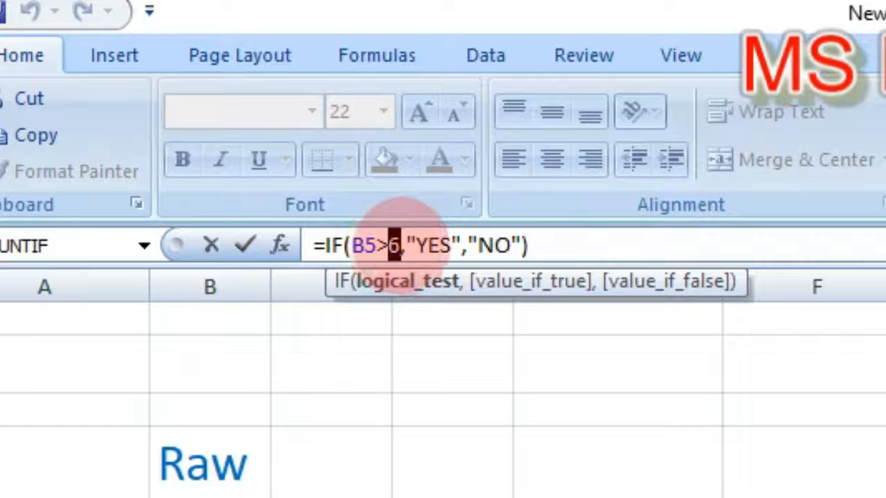
left_click_drag(415, 245, 494, 247)
left_click(882, 495)
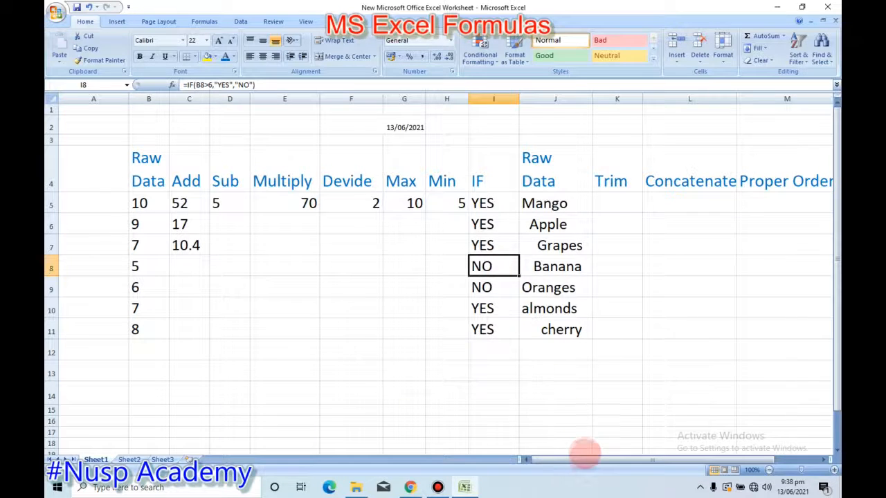
Examine the spacing of the raw fruit names in J5:J11, checking Apple, Grapes, Banana and cherry individually.
left_click_drag(583, 459, 625, 454)
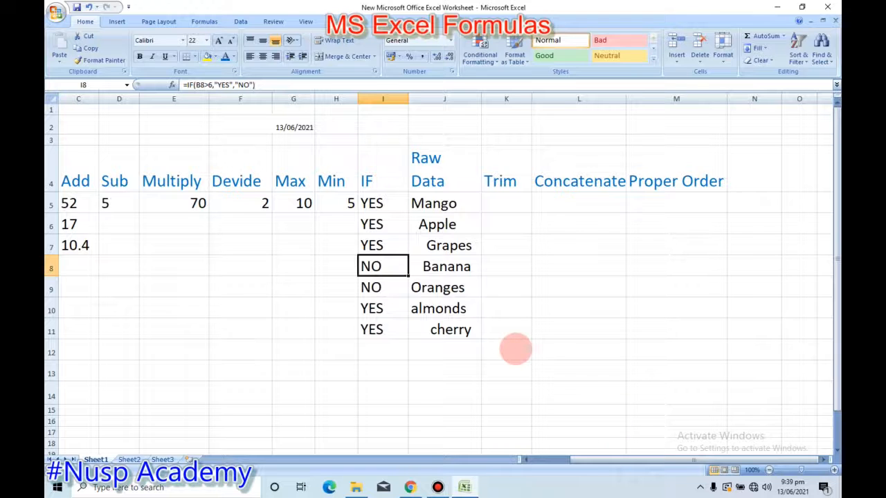
left_click_drag(437, 202, 452, 317)
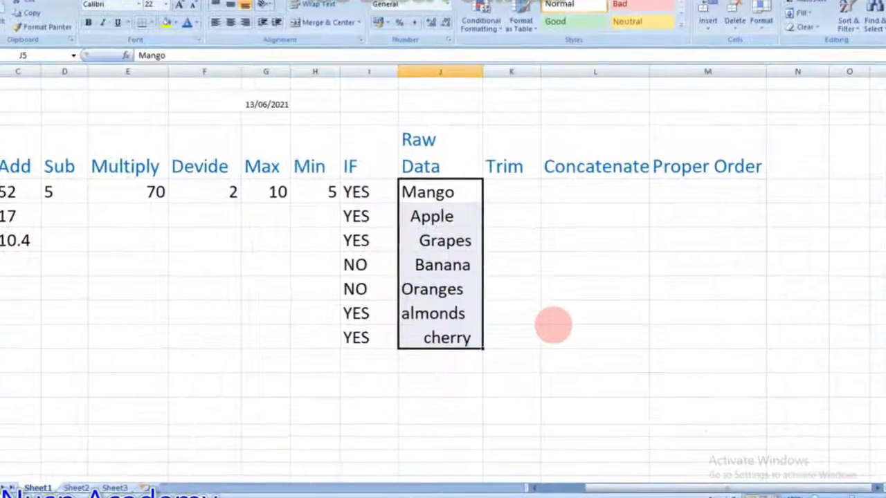
left_click(543, 325)
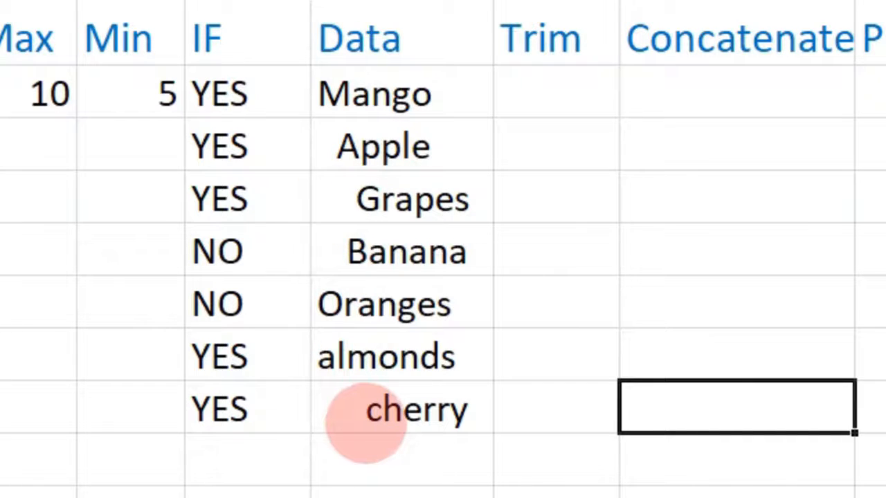
left_click(360, 160)
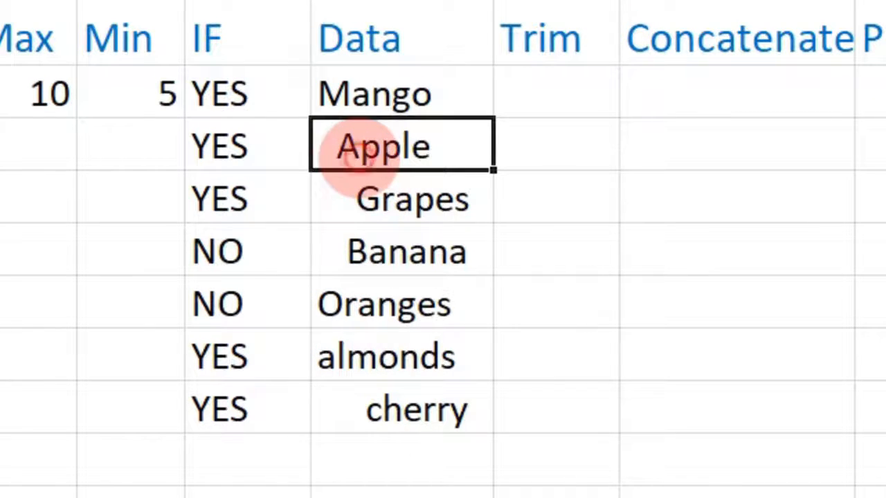
left_click(376, 204)
left_click(377, 259)
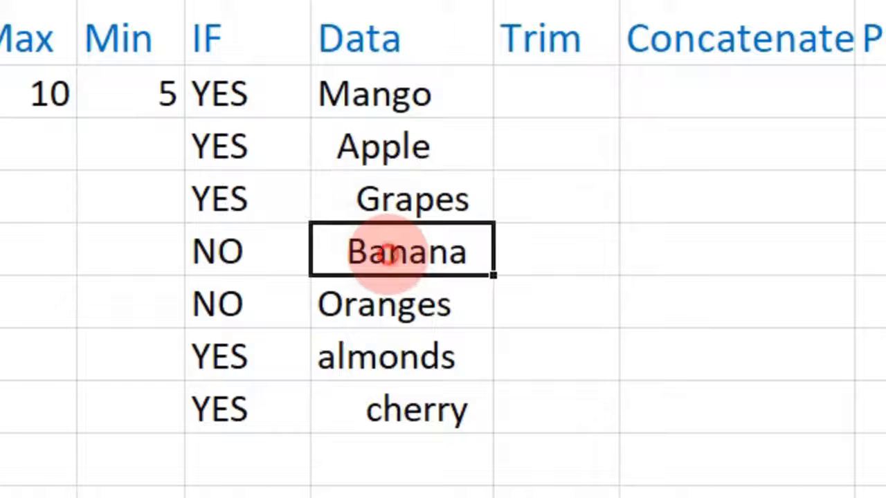
left_click(432, 418)
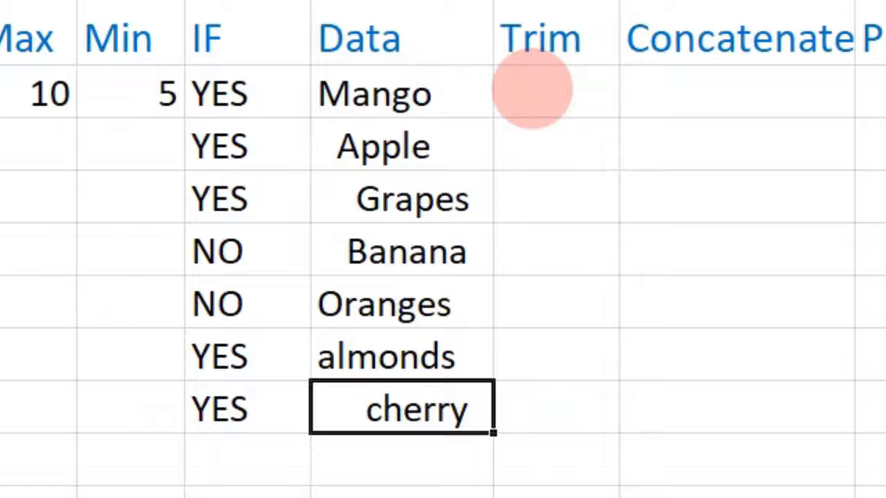
Remove the extra spaces from the first raw name in cell K5 of the Trim column with the formula =TRIM(J5).
left_click(532, 90)
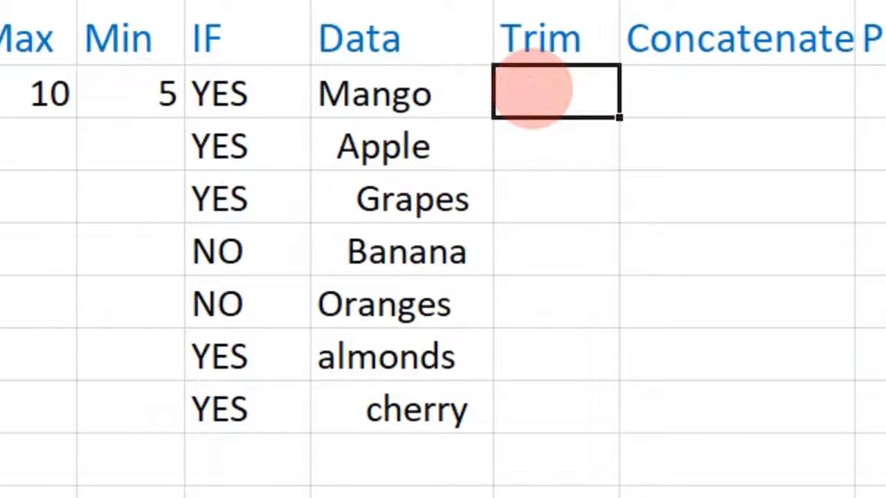
type("=tri")
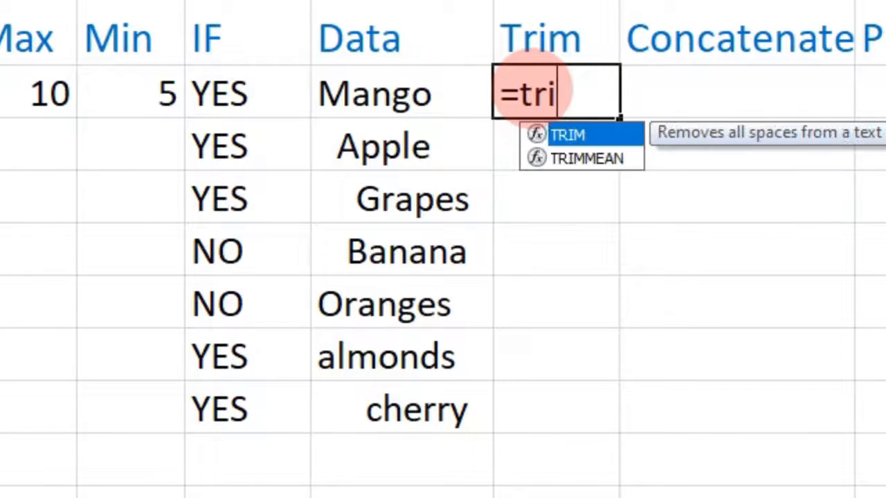
key("Tab")
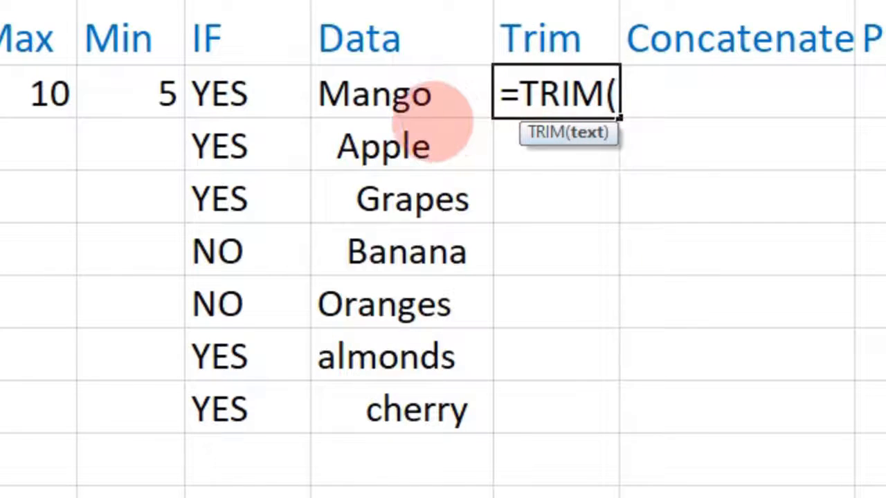
left_click(425, 103)
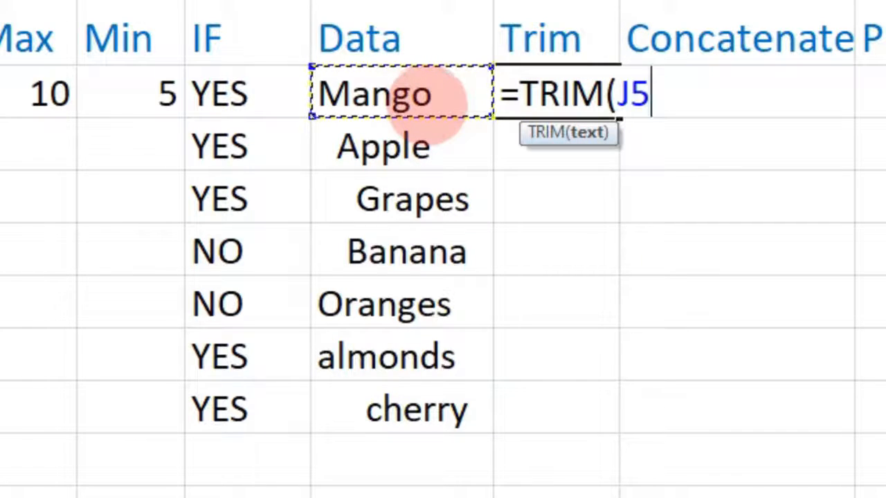
type(")")
key("Return")
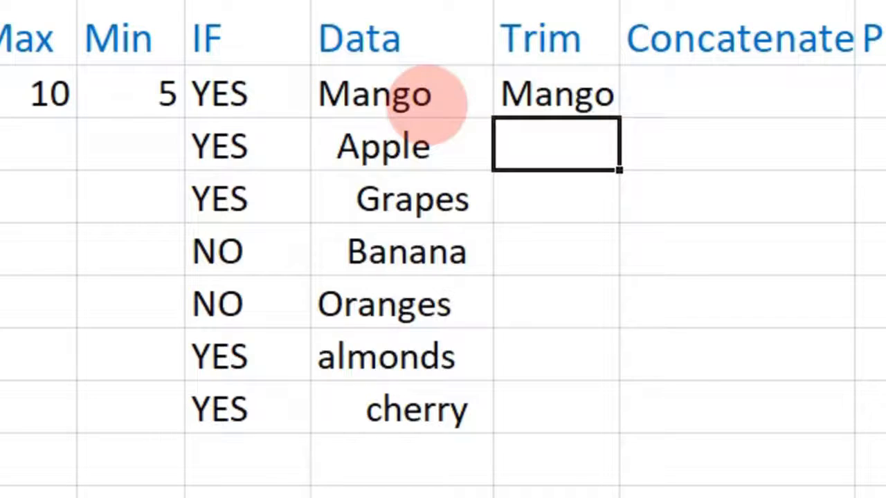
Fill the TRIM formula from K5 down to K11 and widen the Trim column to fit the names.
left_click(590, 98)
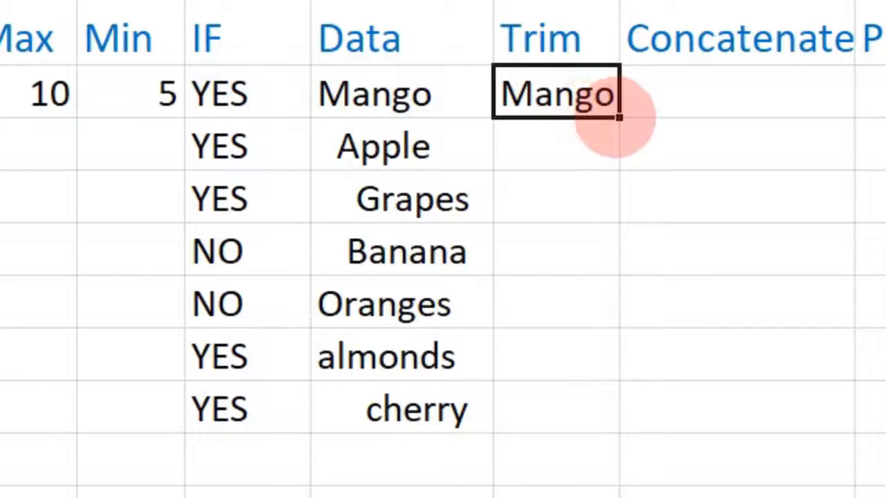
left_click_drag(620, 117, 603, 420)
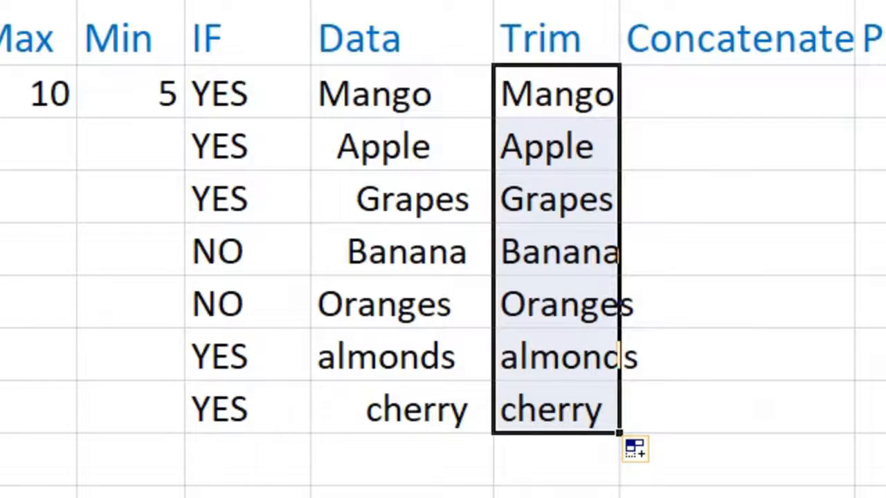
left_click_drag(619, 2, 642, 2)
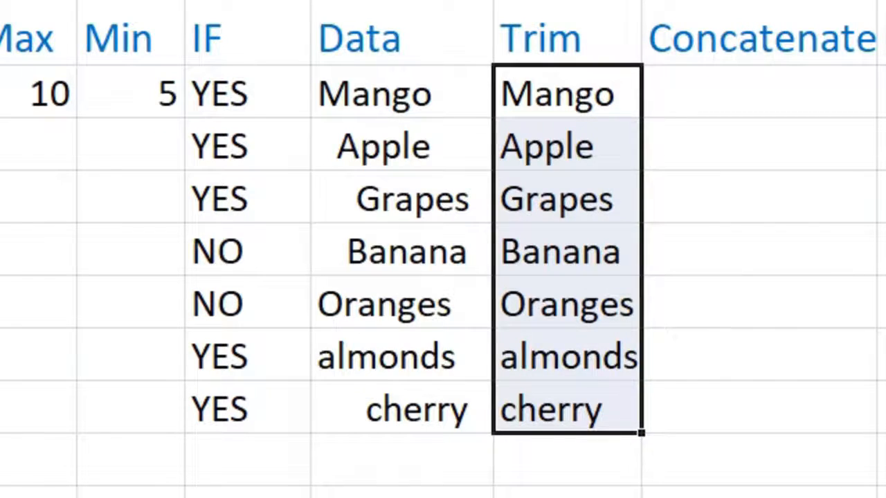
left_click(698, 239)
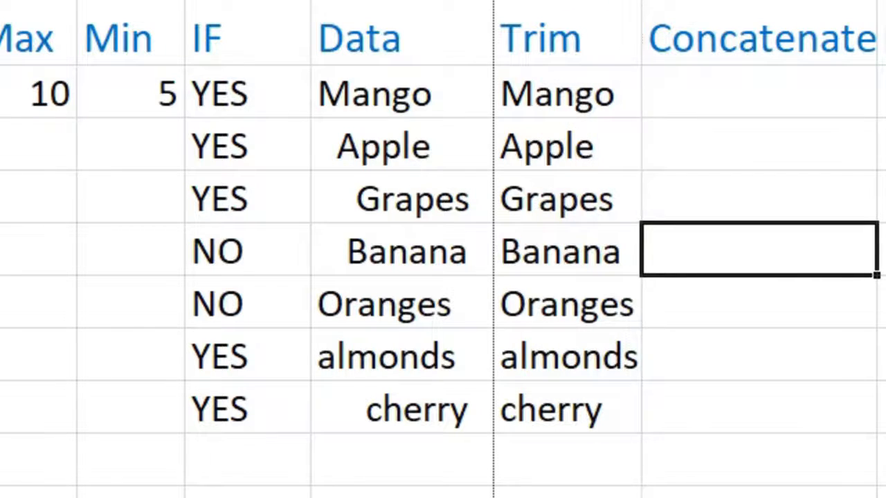
left_click_drag(642, 1, 652, 2)
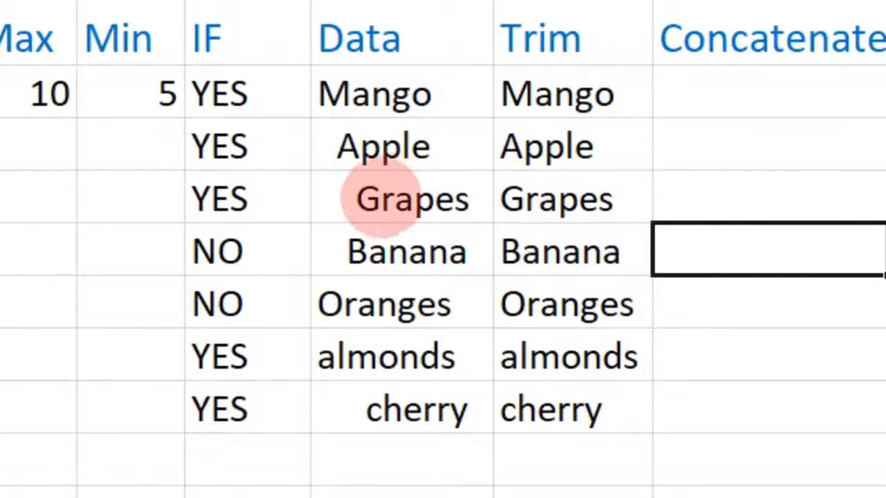
Compare the raw names in column J with their trimmed versions in column K, including the Mango entries in J5 and K5.
left_click(340, 211)
left_click(333, 255)
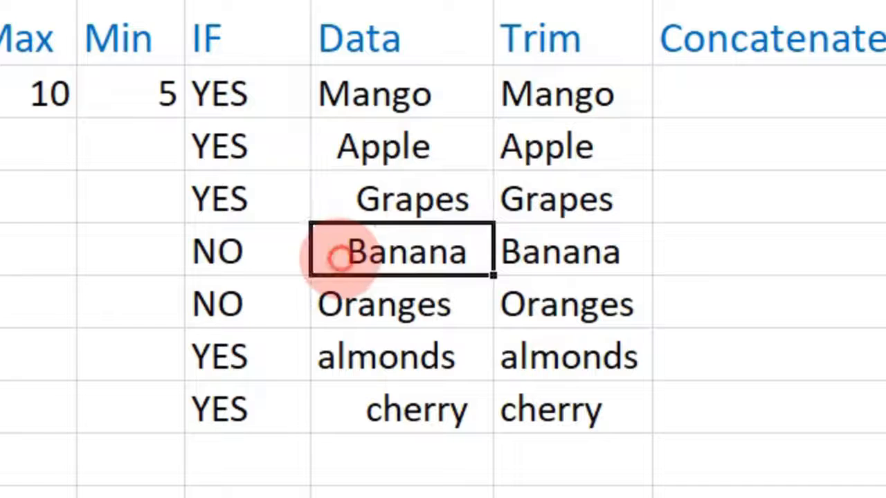
left_click(353, 408)
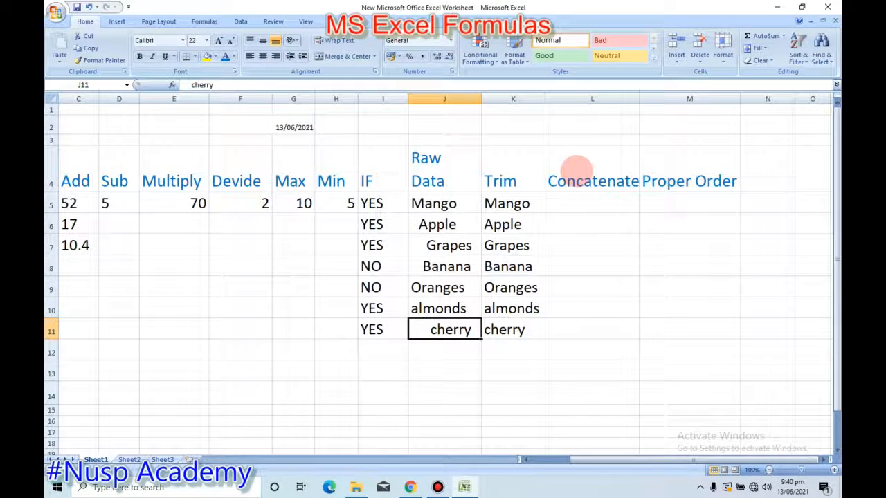
left_click(575, 200)
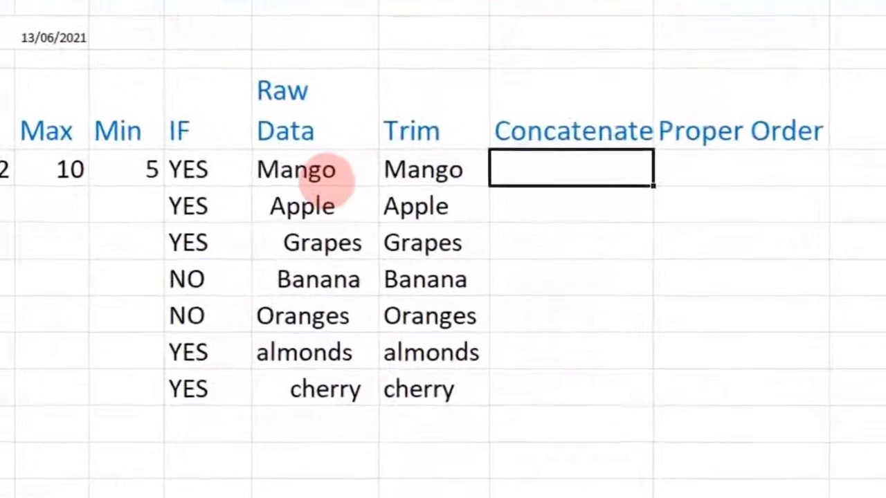
left_click(333, 178)
left_click(441, 175)
left_click(343, 171)
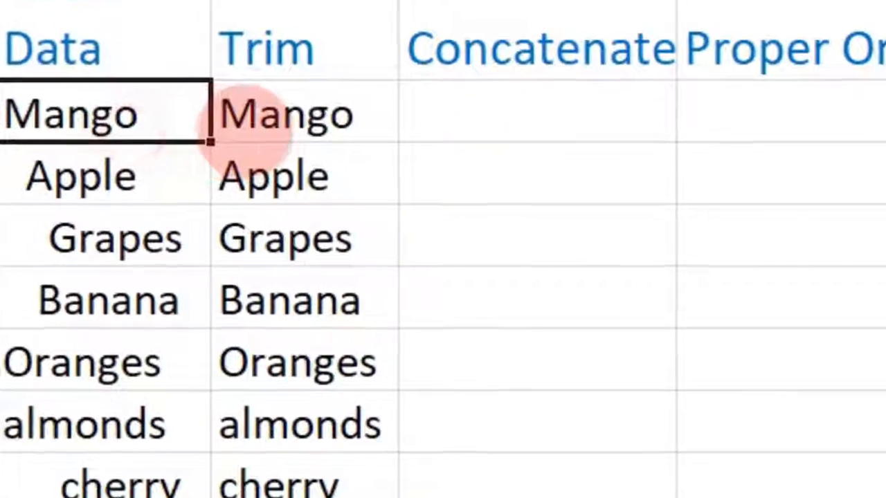
left_click(246, 118)
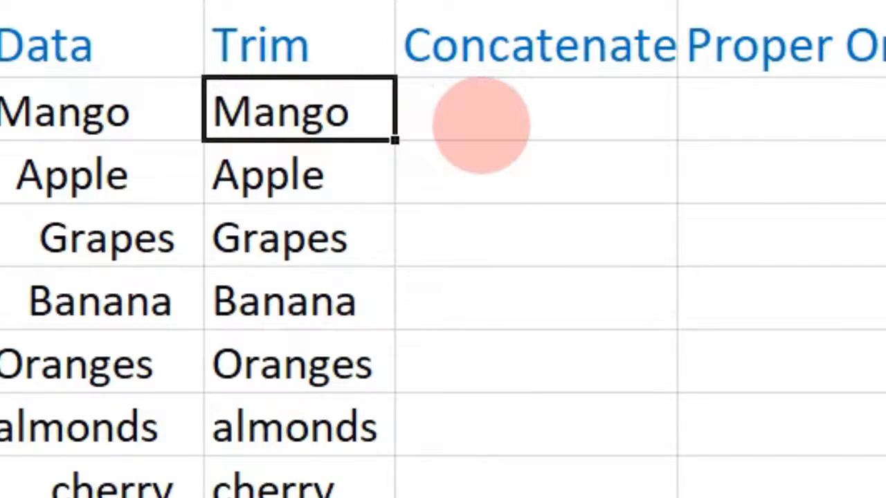
Join the first raw name and its trimmed version in cell L5 of the Concatenate column with the formula =CONCATENATE(J5,K5).
left_click(481, 125)
type("=")
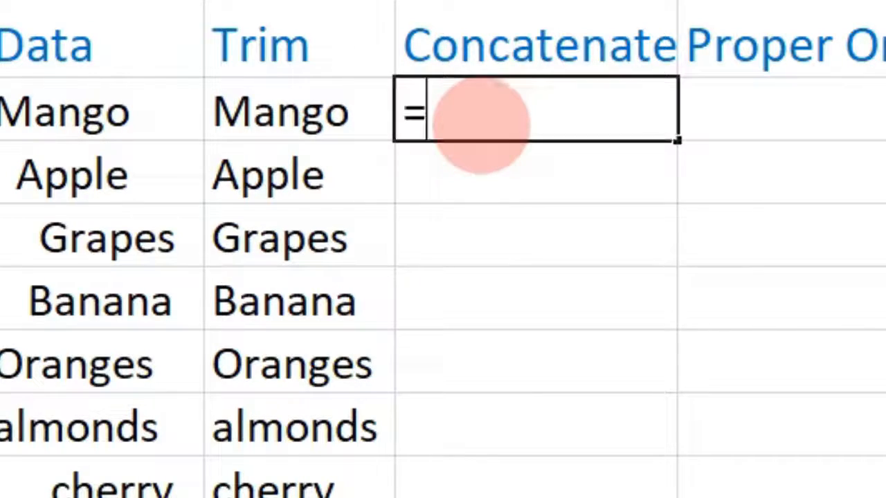
type("con")
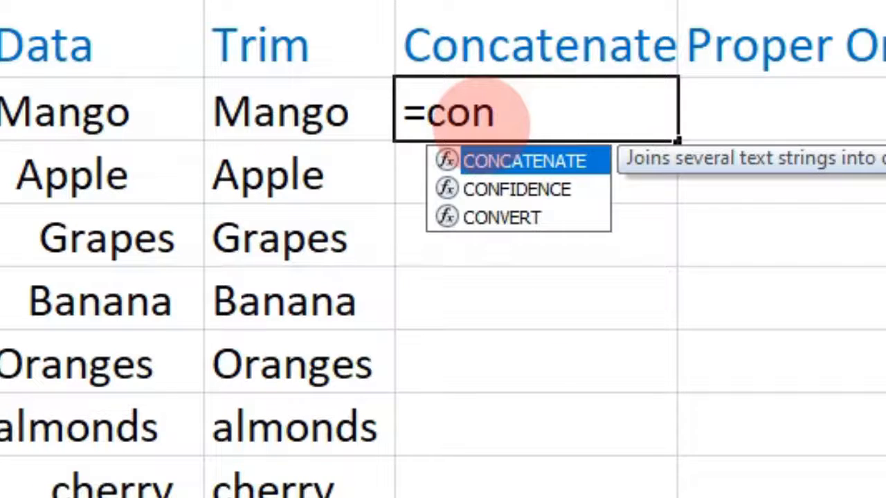
key("Tab")
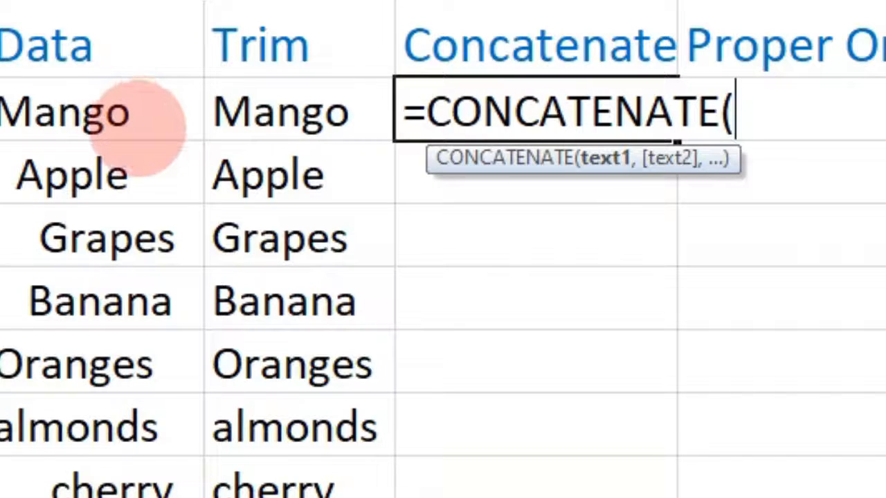
left_click(156, 124)
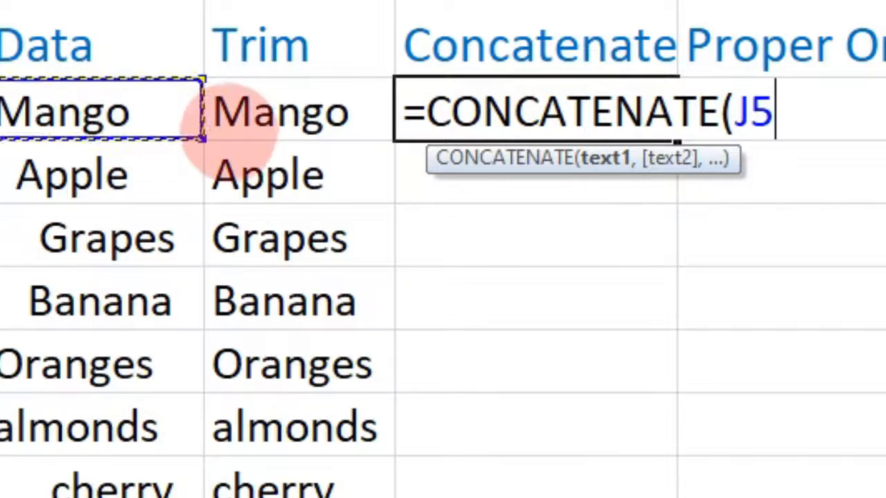
left_click(232, 128)
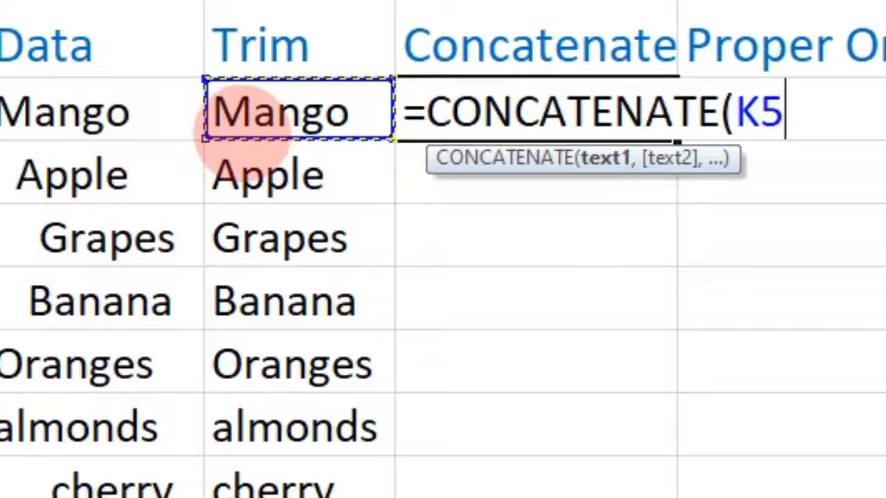
left_click(145, 123)
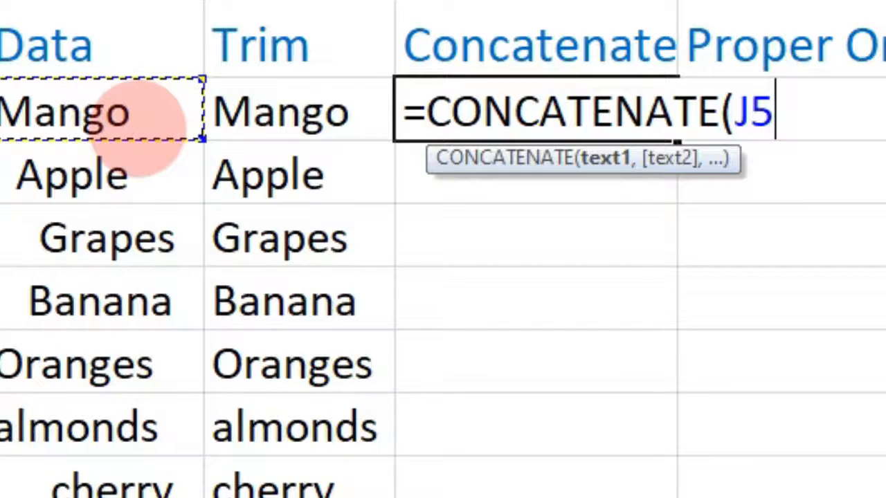
type(",")
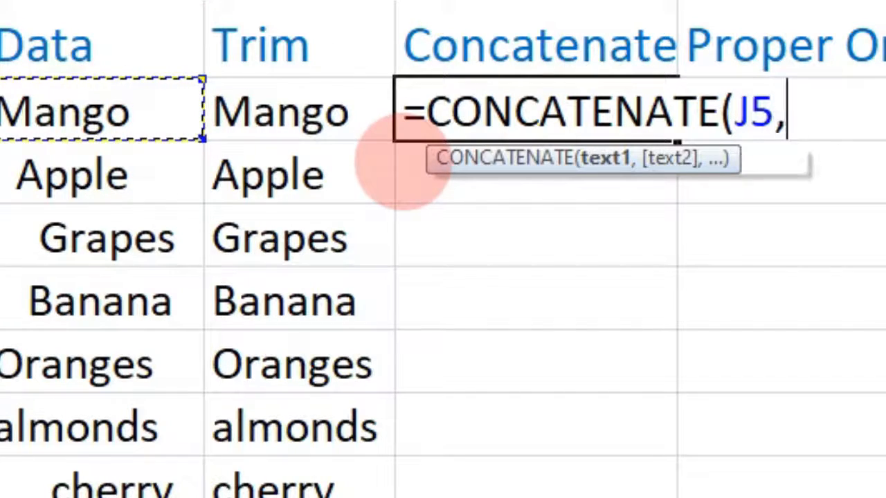
left_click(280, 111)
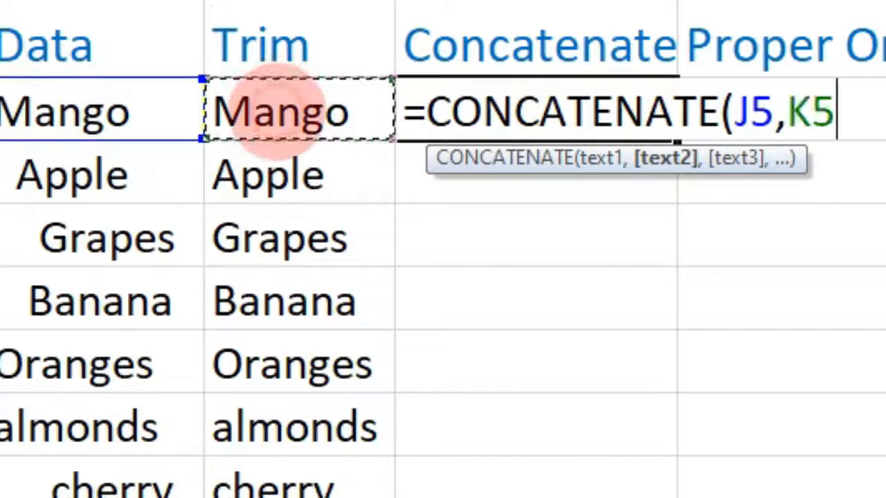
type(")")
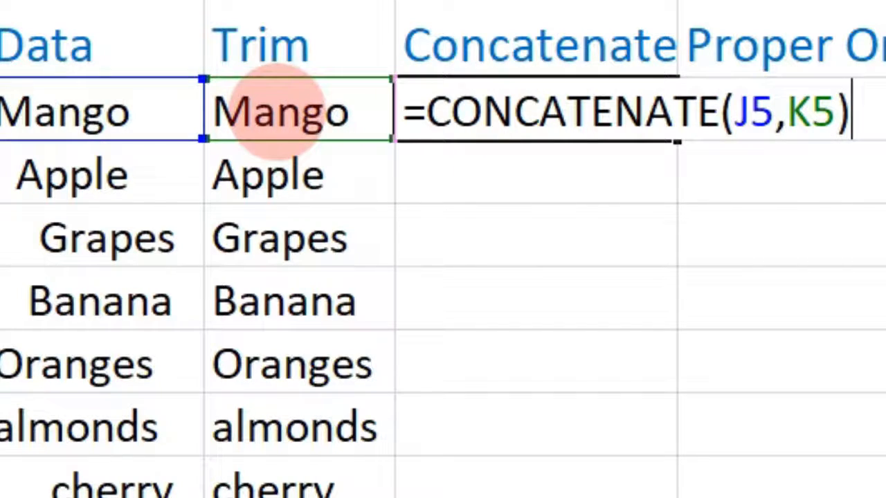
key("Return")
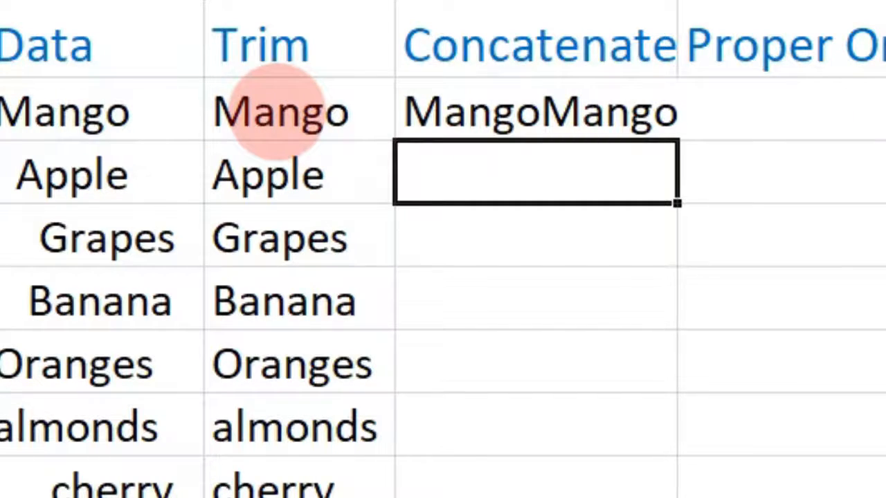
Fill the CONCATENATE formula from L5 down to L11 and widen the Concatenate column to fit the joined names.
left_click_drag(677, 0, 714, 0)
left_click(577, 111)
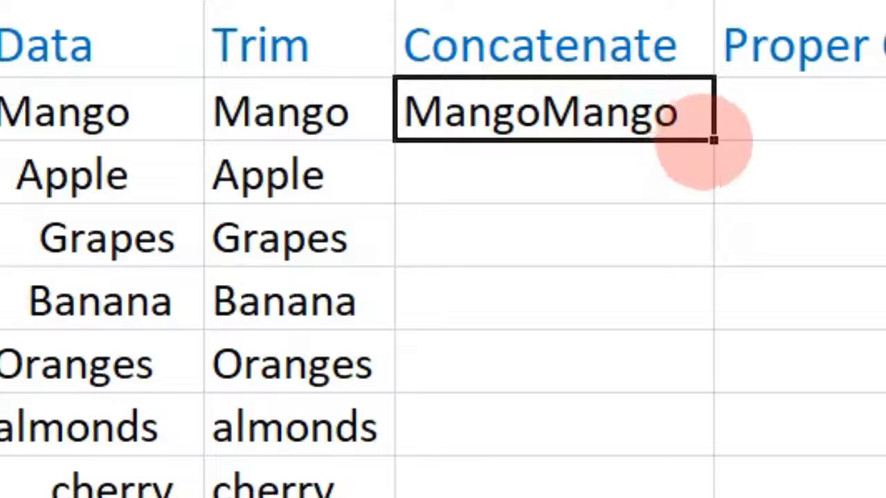
left_click_drag(714, 140, 689, 483)
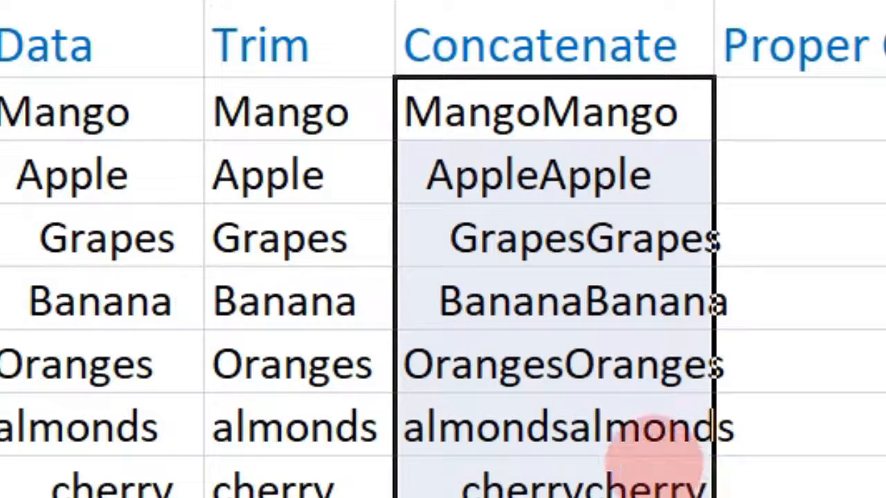
left_click_drag(713, 1, 739, 1)
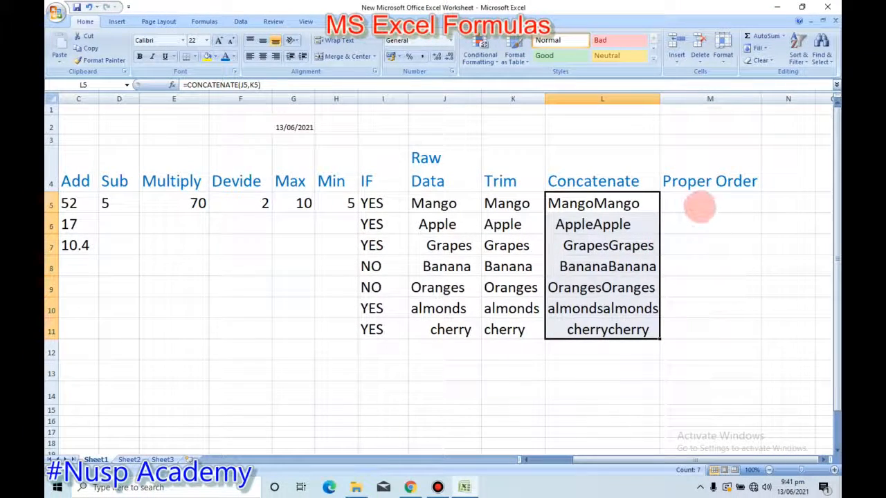
Examine the first letters of the raw names cherry in J11 and almonds in J10 for their capitalization.
left_click(697, 205)
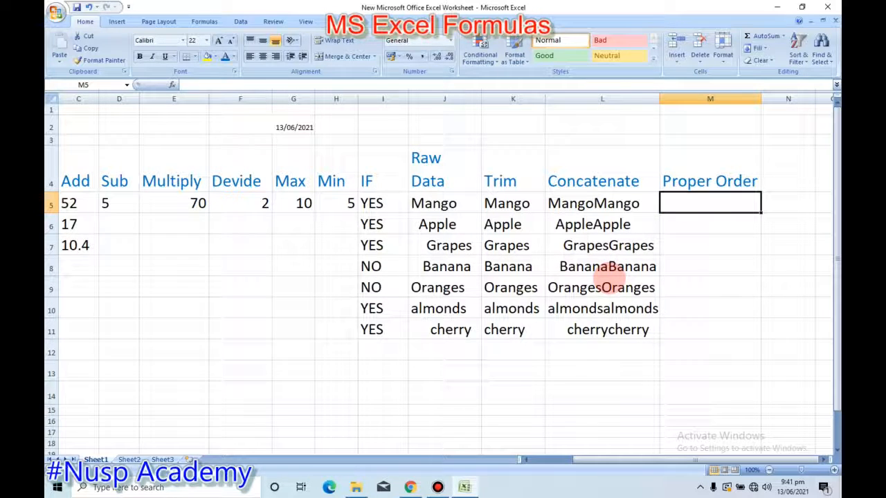
double_click(436, 332)
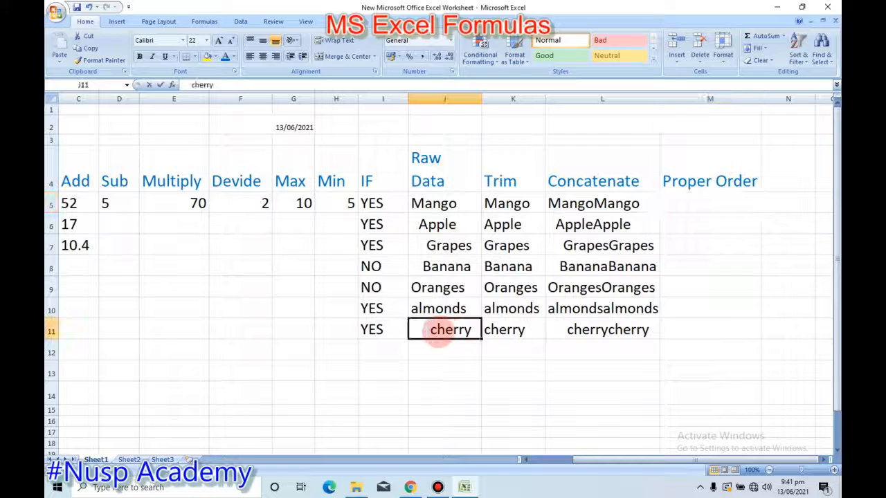
left_click_drag(437, 332, 431, 332)
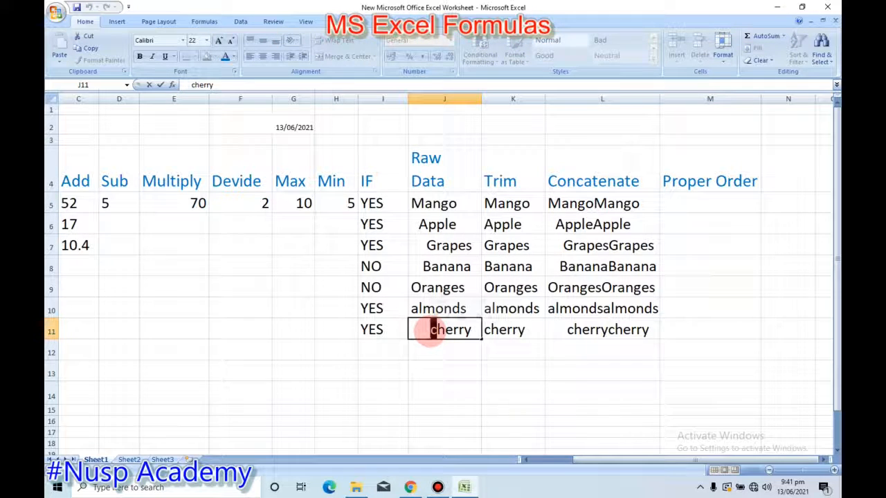
double_click(412, 309)
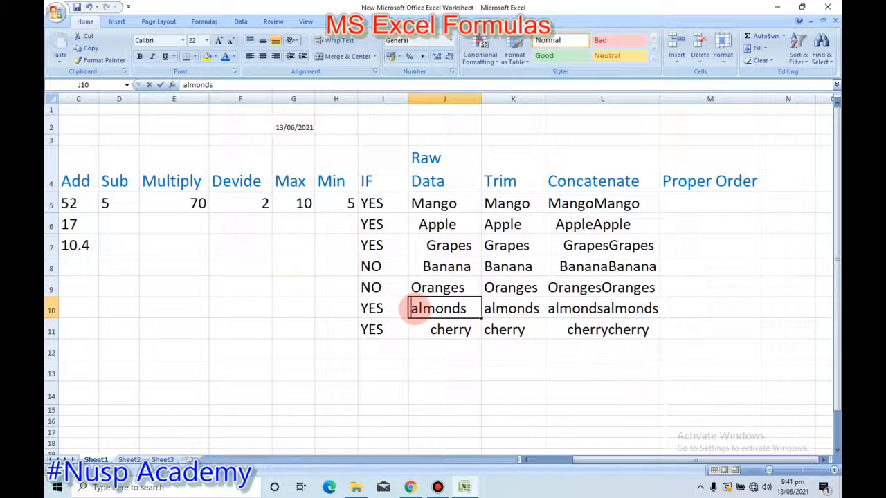
left_click_drag(415, 310, 411, 310)
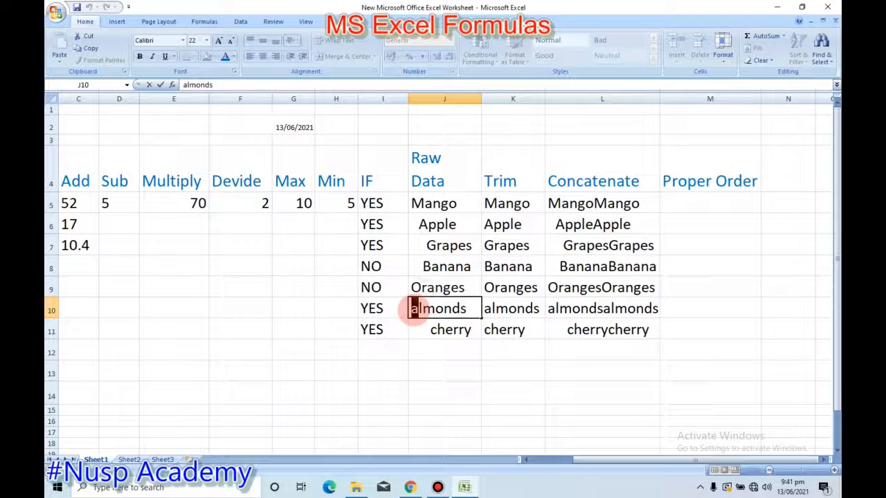
left_click(445, 331)
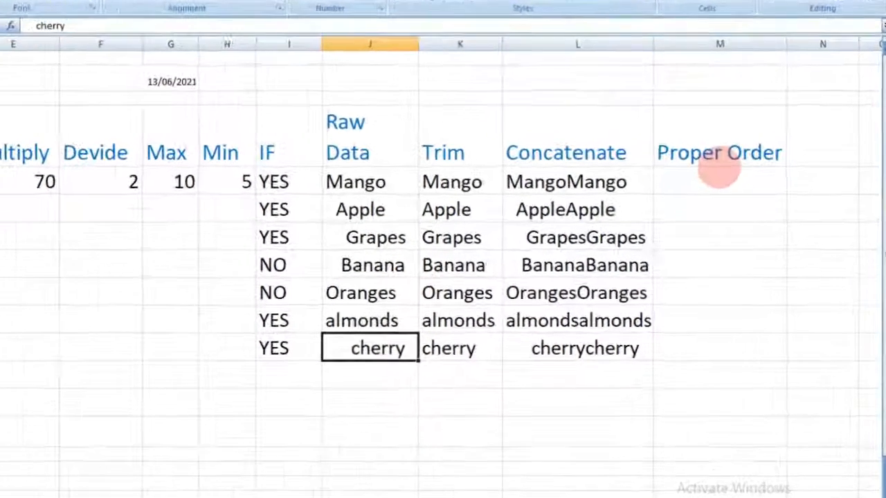
Convert the first raw name to proper case in cell M5 of the Proper Order column with the formula =PROPER(J5).
left_click(700, 202)
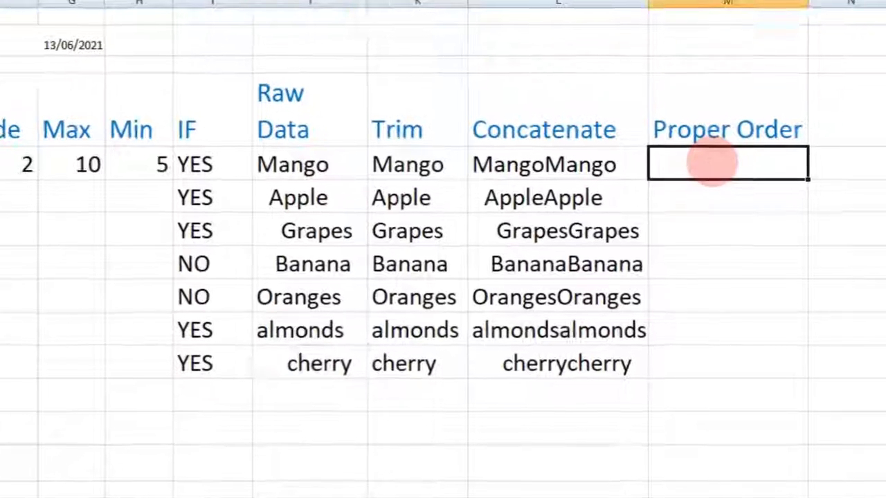
type("=")
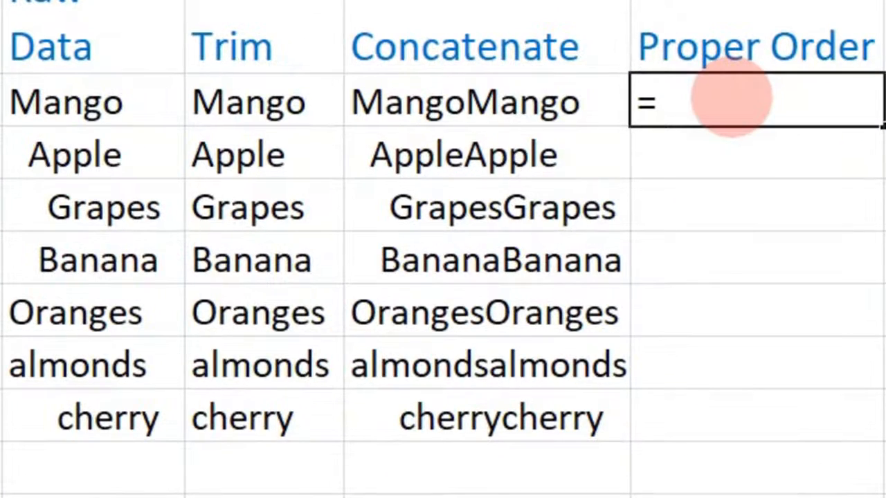
type("pro")
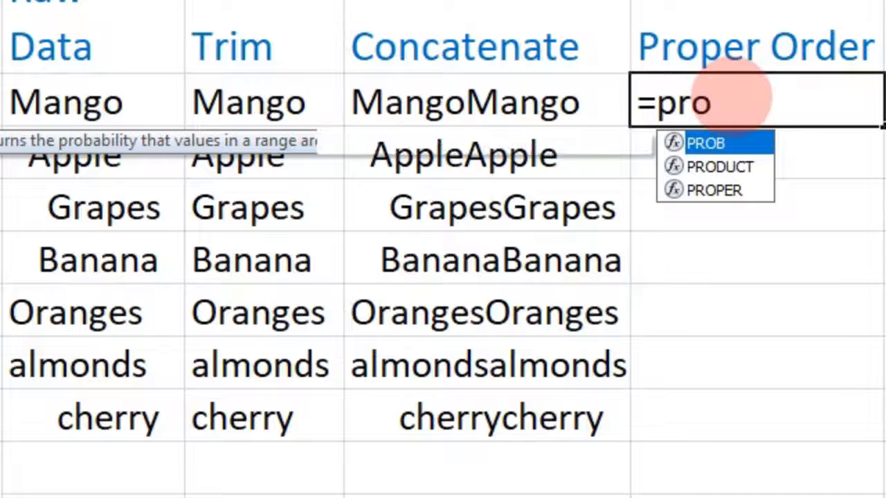
key("Down")
key("Down")
key("Tab")
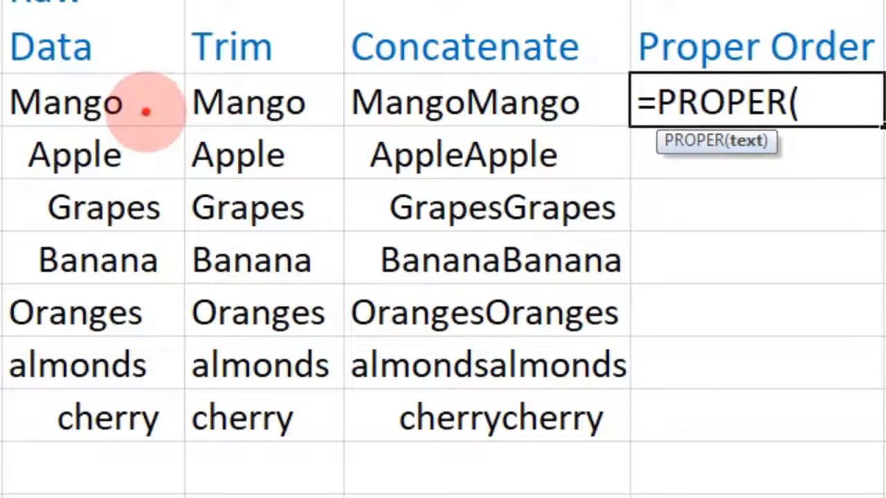
left_click(146, 114)
type(")")
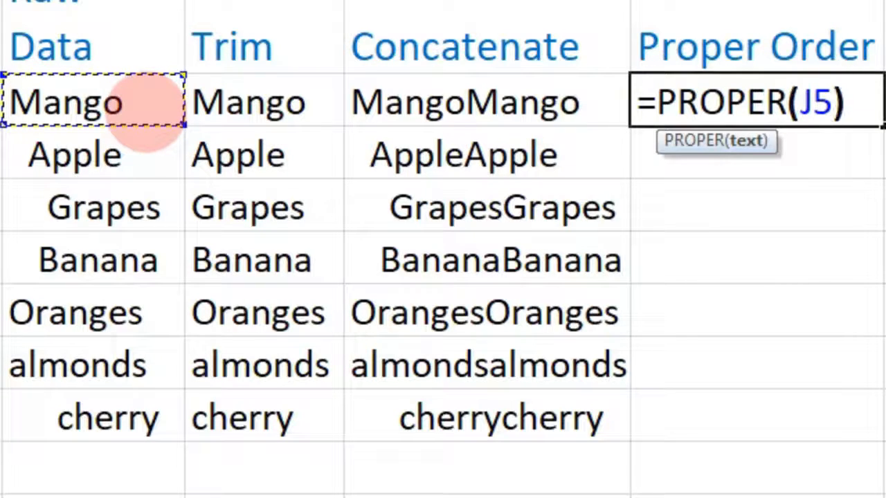
key("Return")
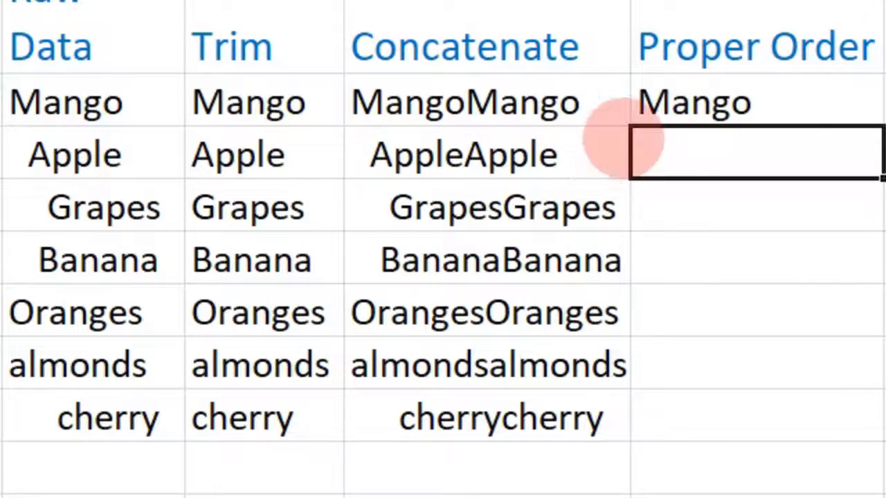
Fill the PROPER formula from M5 down the Proper Order column alongside the raw names.
left_click(675, 100)
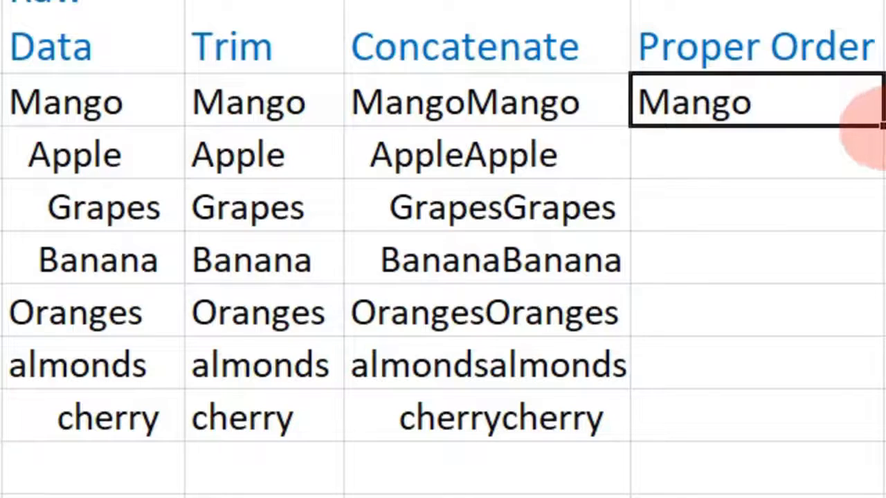